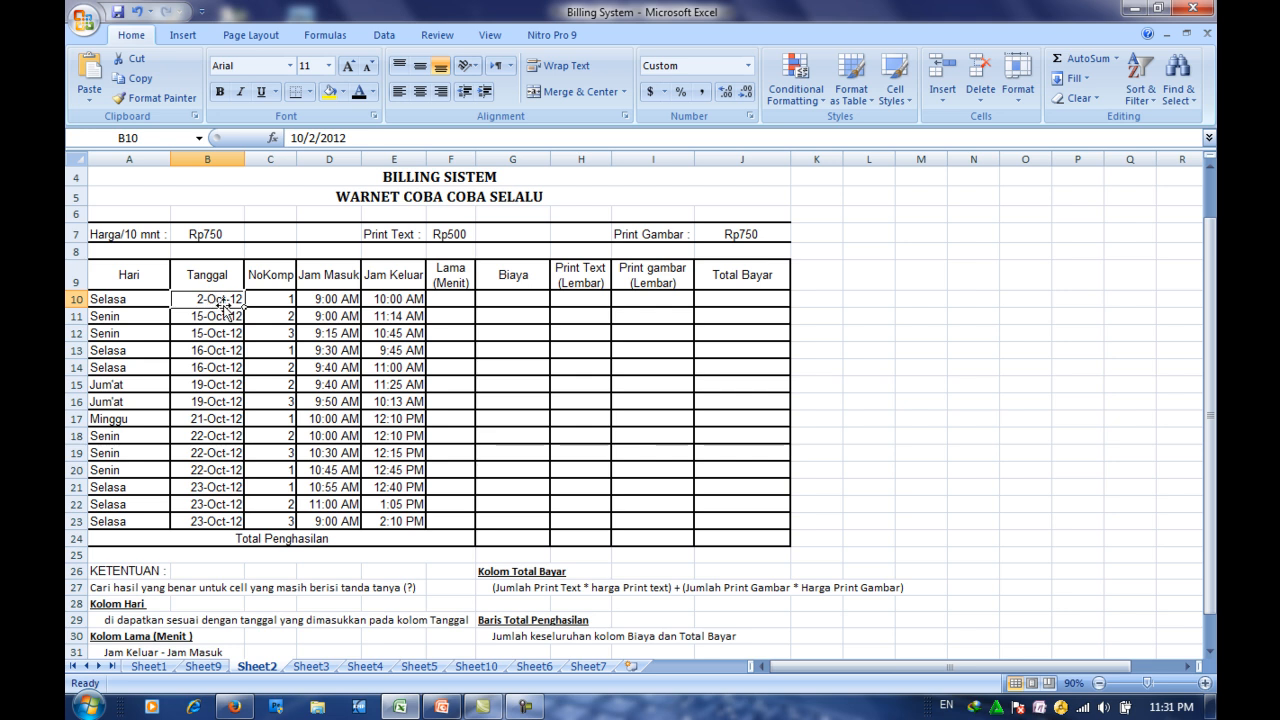
Set the font size of the first Hari formula cell, A10, to 20
{"action": "left_click", "coordinate": [133, 303]}
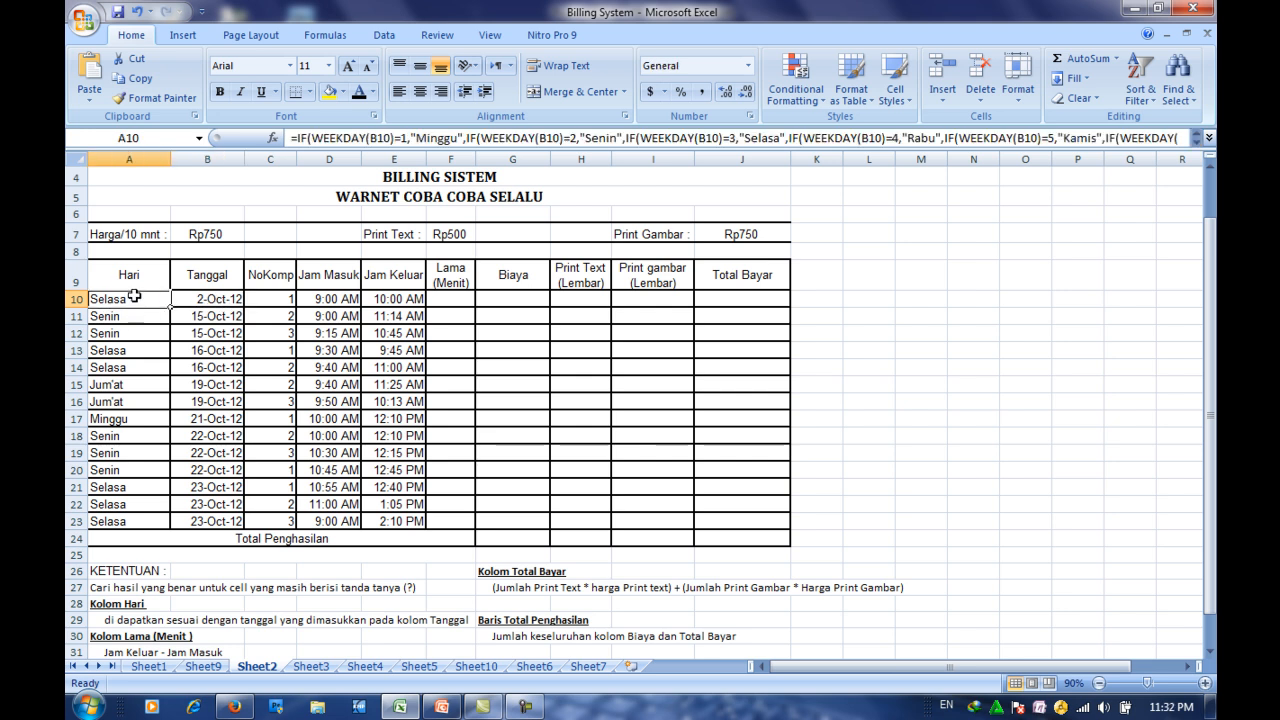
{"action": "double_click", "coordinate": [133, 300]}
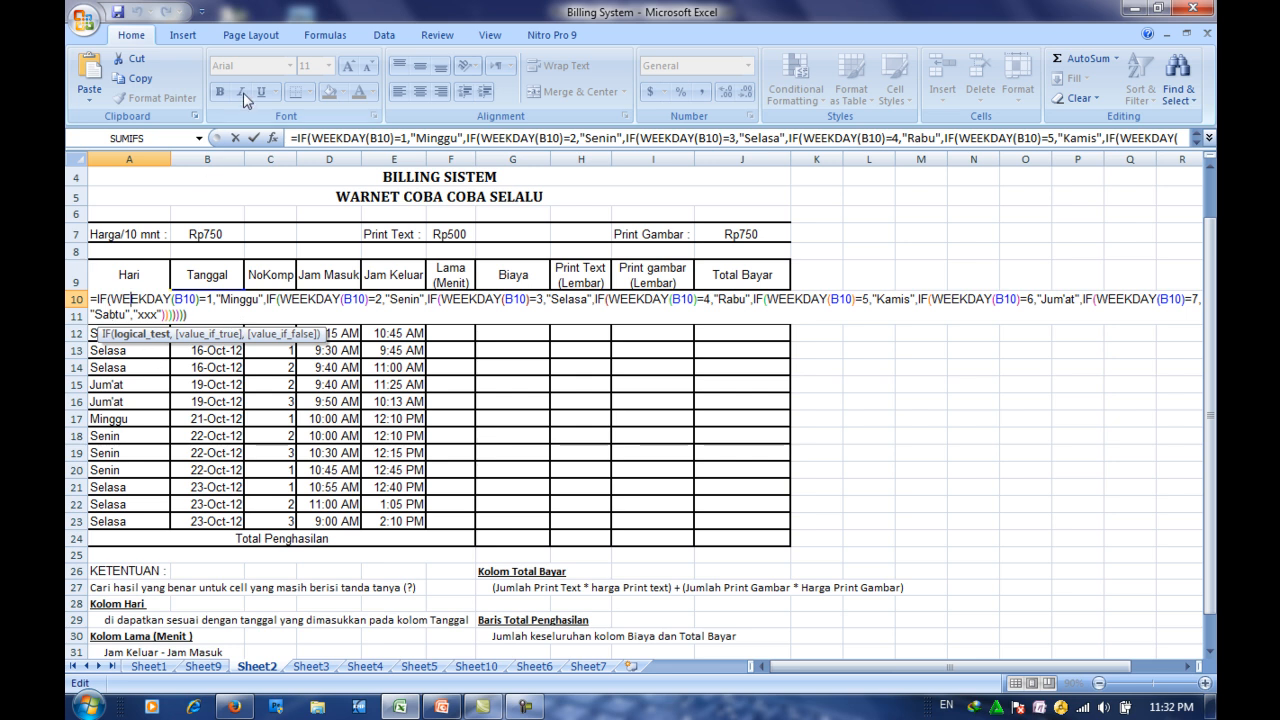
{"action": "key", "text": "Escape"}
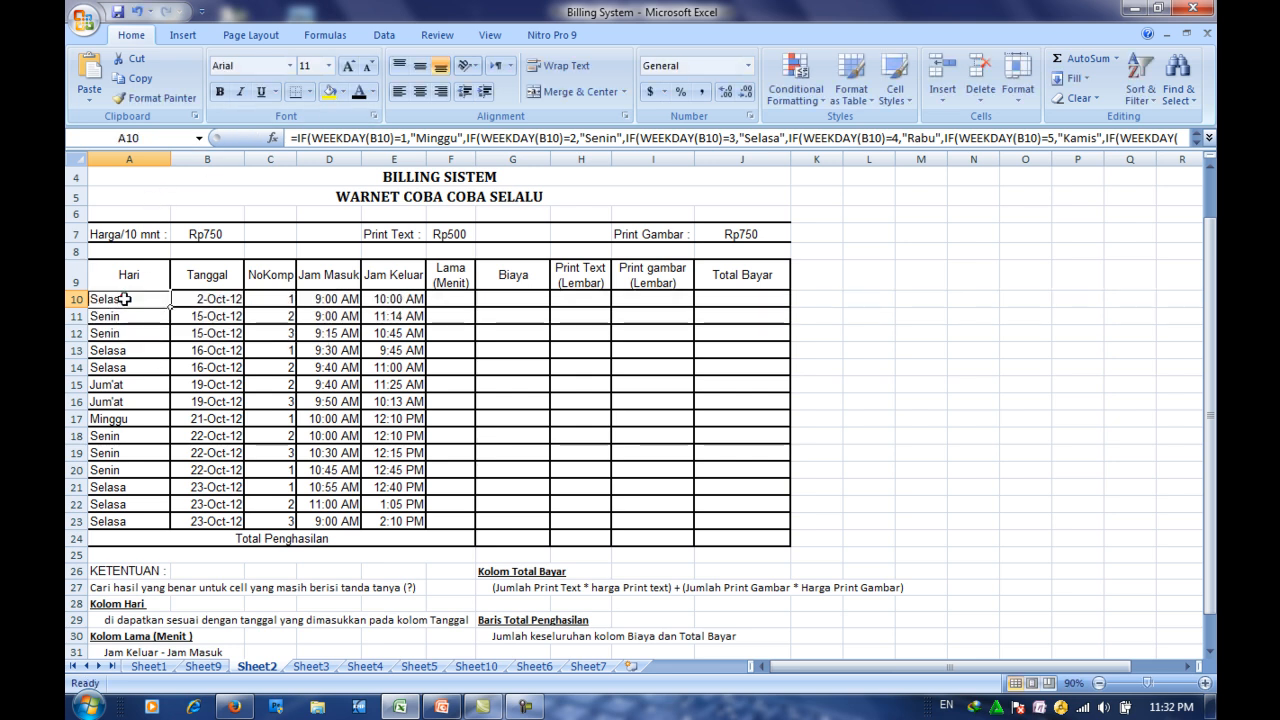
{"action": "left_click", "coordinate": [327, 66]}
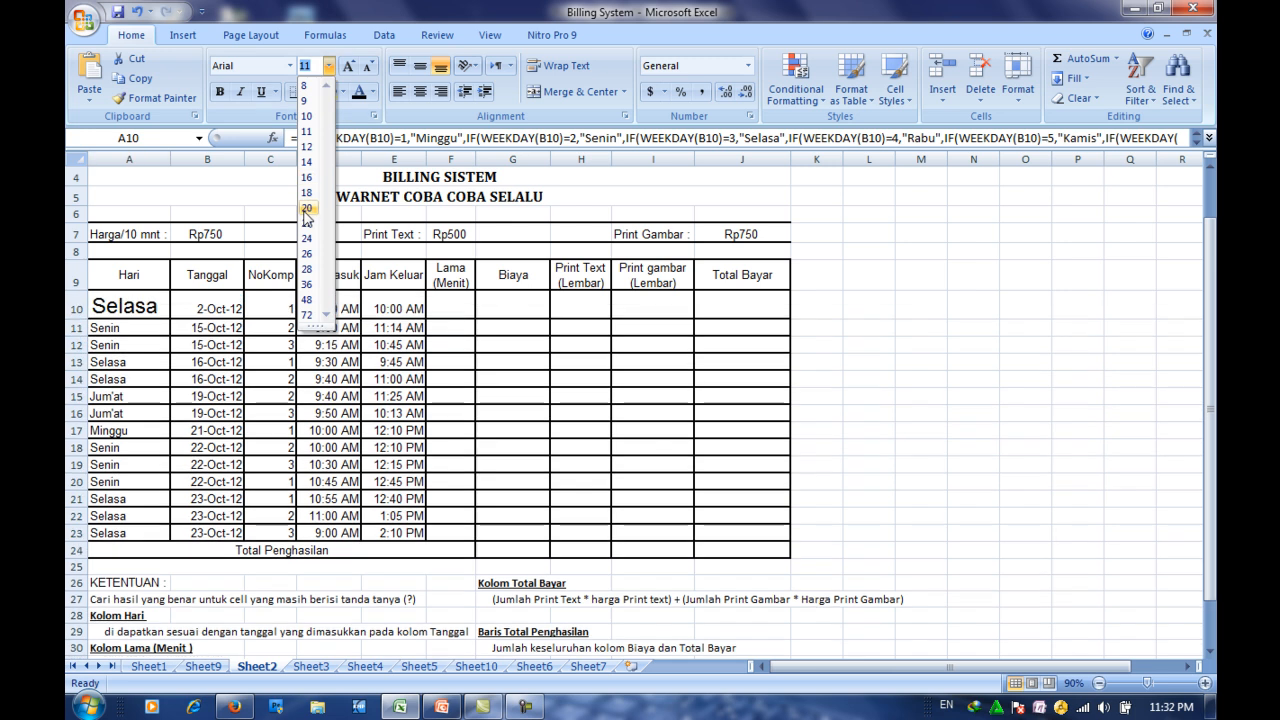
{"action": "left_click", "coordinate": [307, 207]}
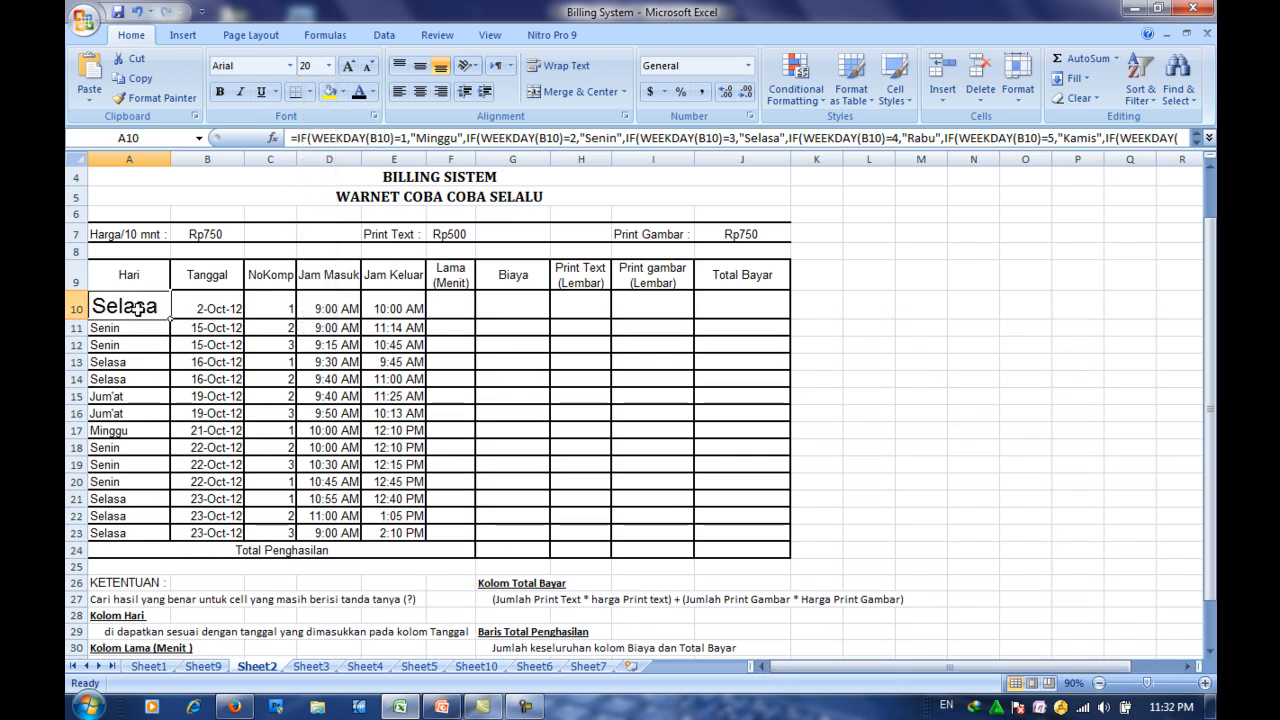
Examine the nested IF and WEEKDAY formula in A10 and its reference to the date in B10, dismissing the Windows color scheme prompt
{"action": "left_click", "coordinate": [203, 310]}
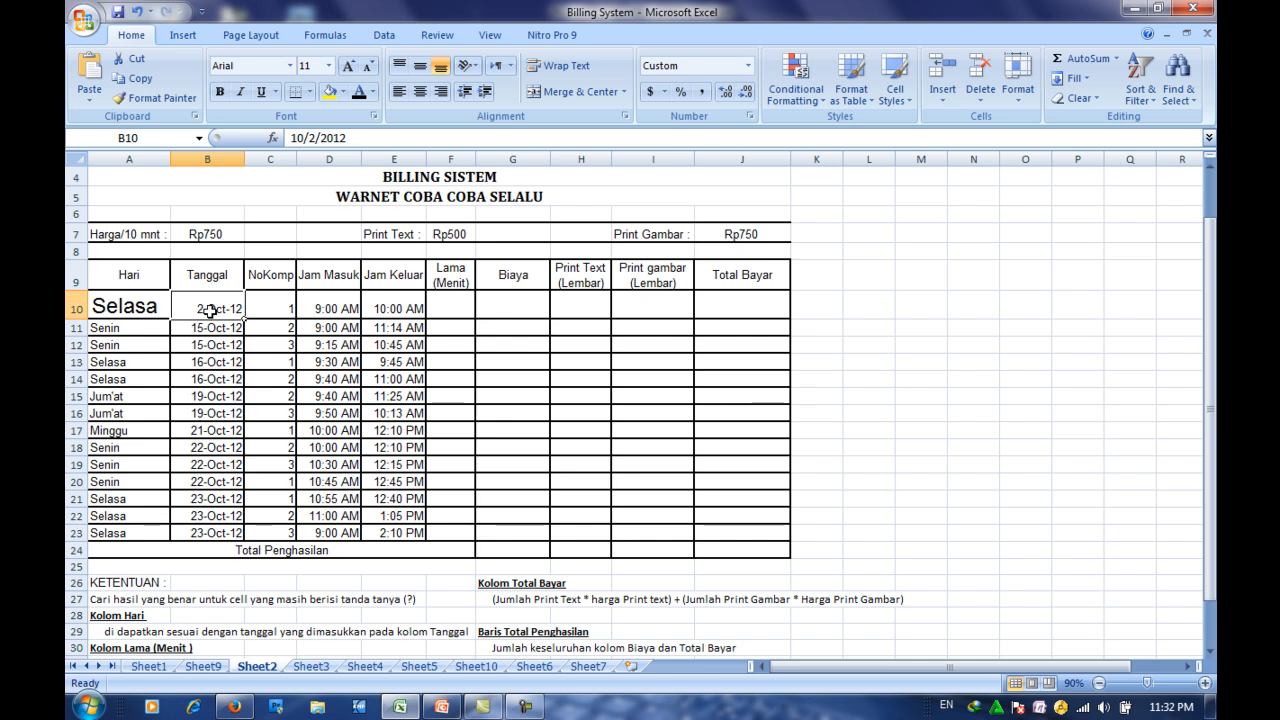
{"action": "left_click", "coordinate": [141, 307]}
{"action": "double_click", "coordinate": [141, 307]}
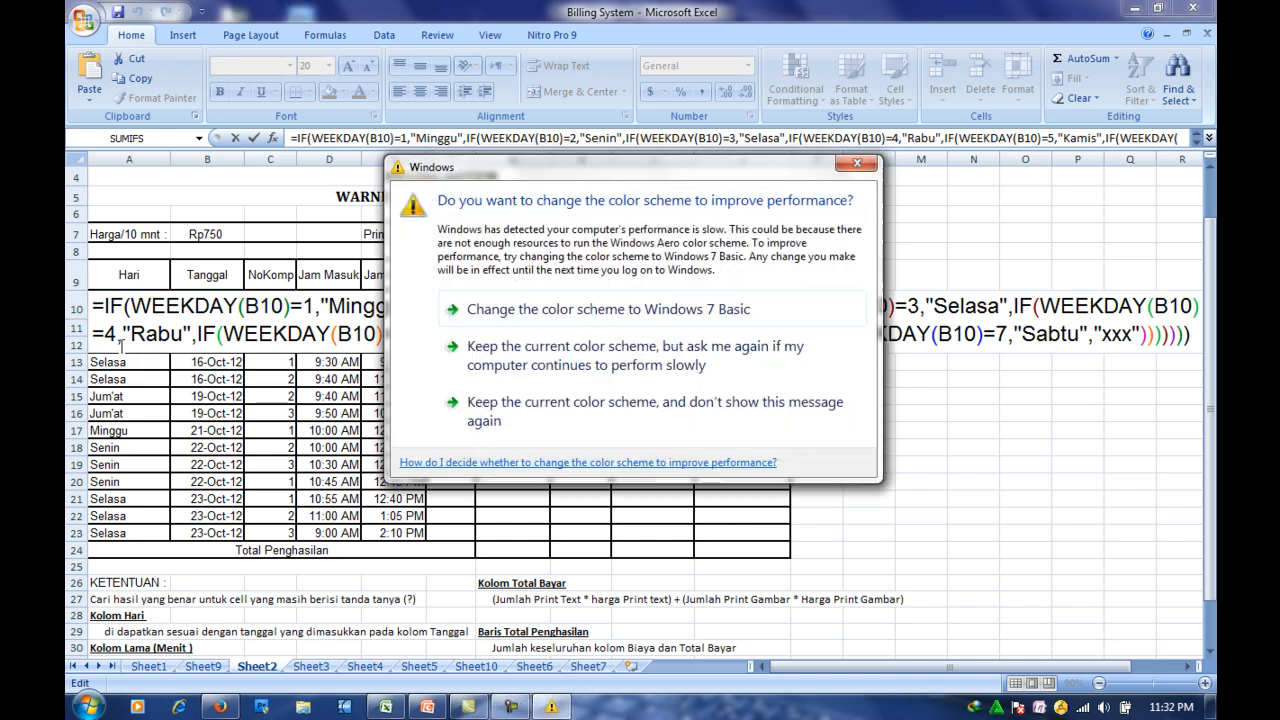
{"action": "left_click", "coordinate": [861, 165]}
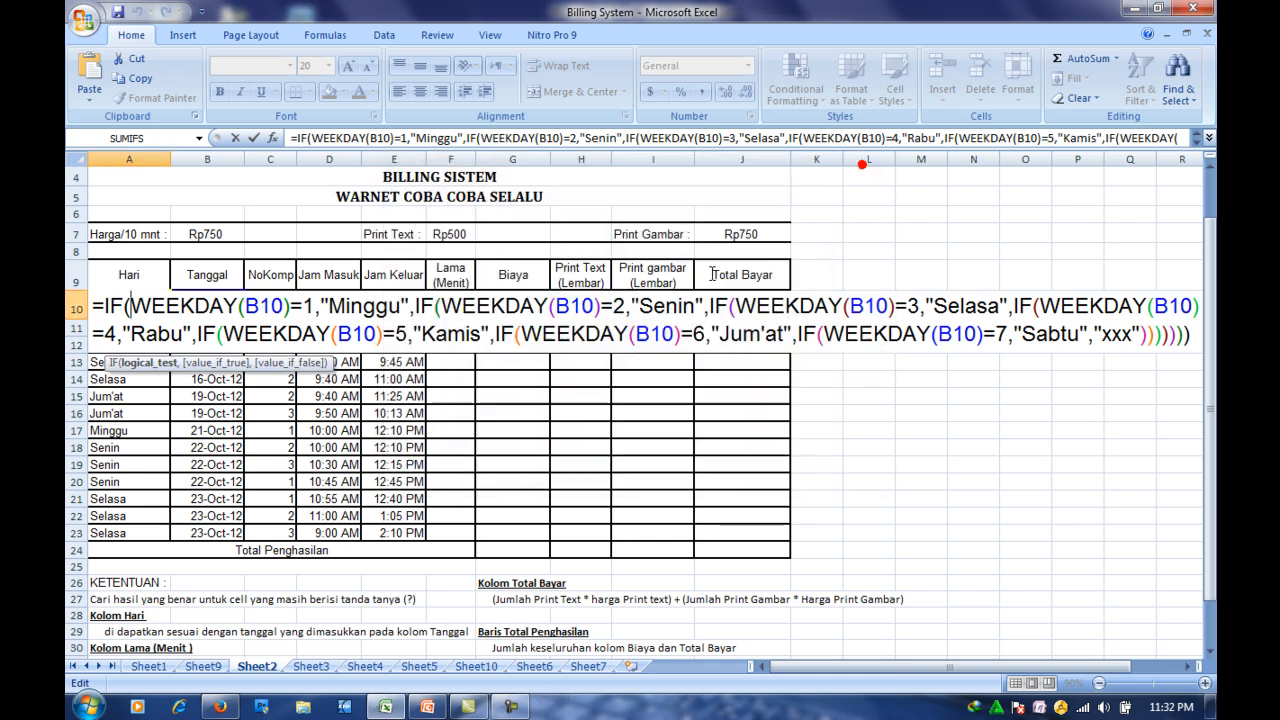
{"action": "key", "text": "Escape"}
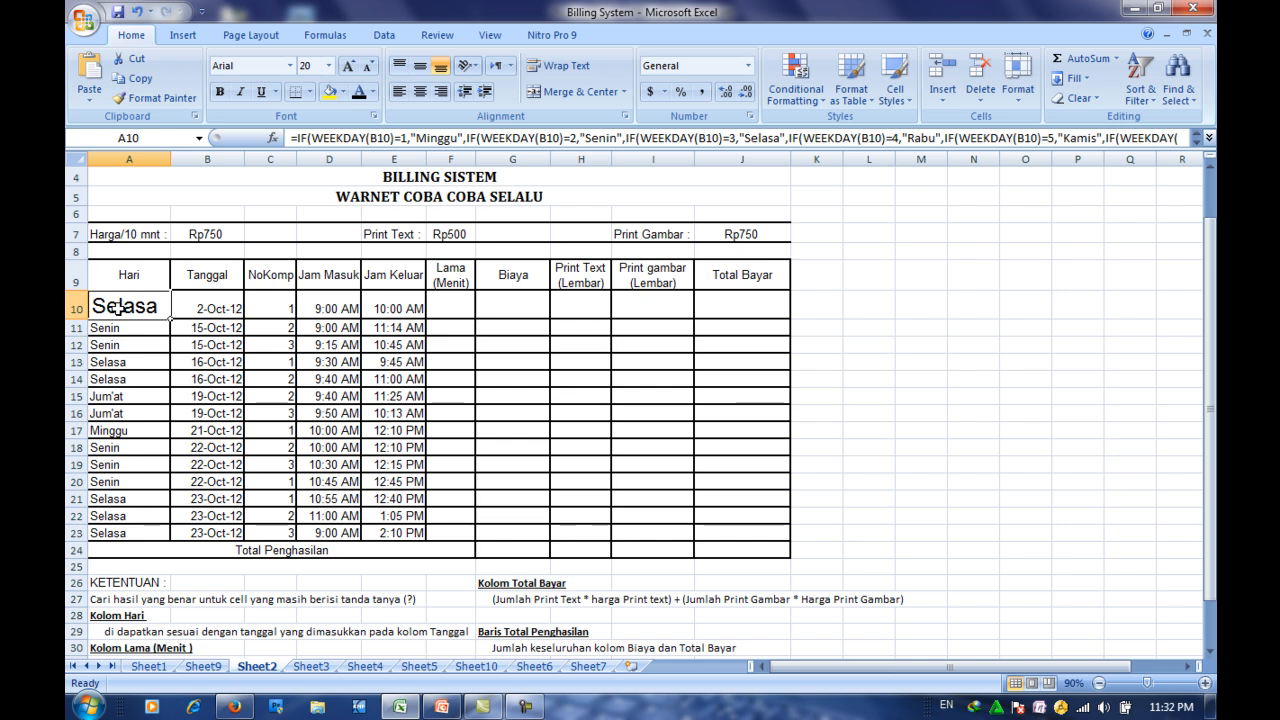
{"action": "double_click", "coordinate": [117, 308]}
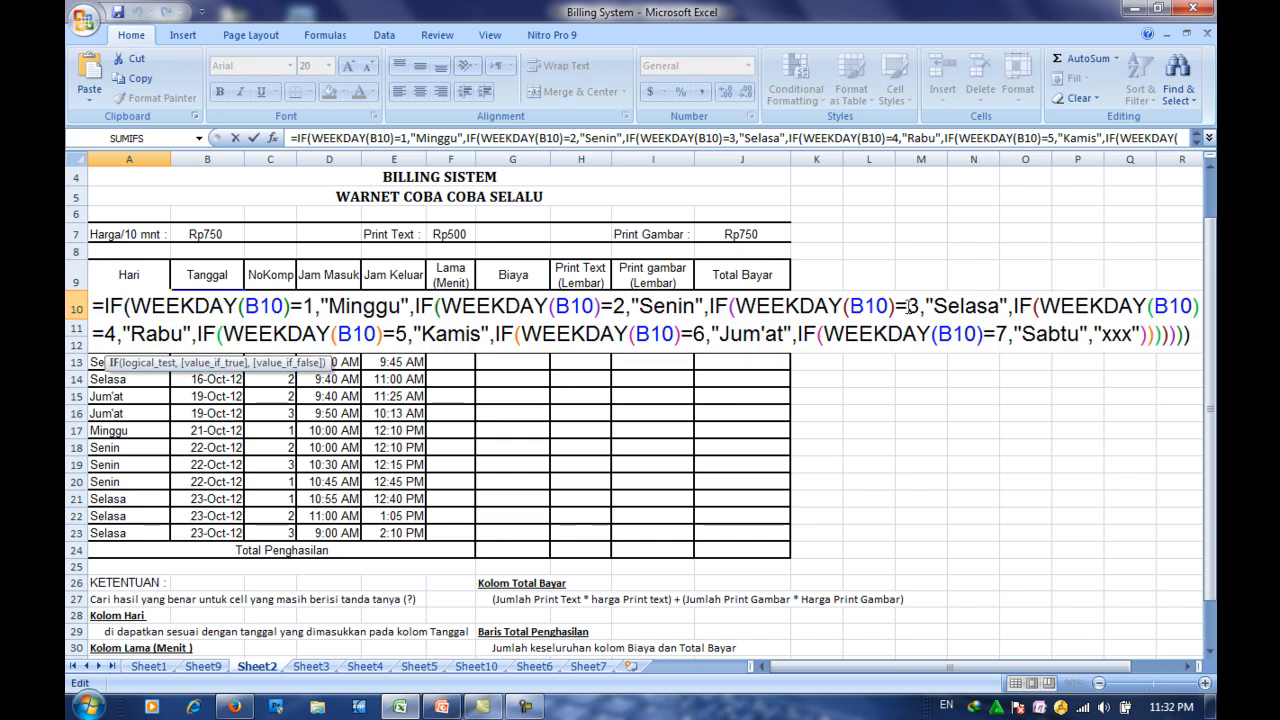
{"action": "key", "text": "Escape"}
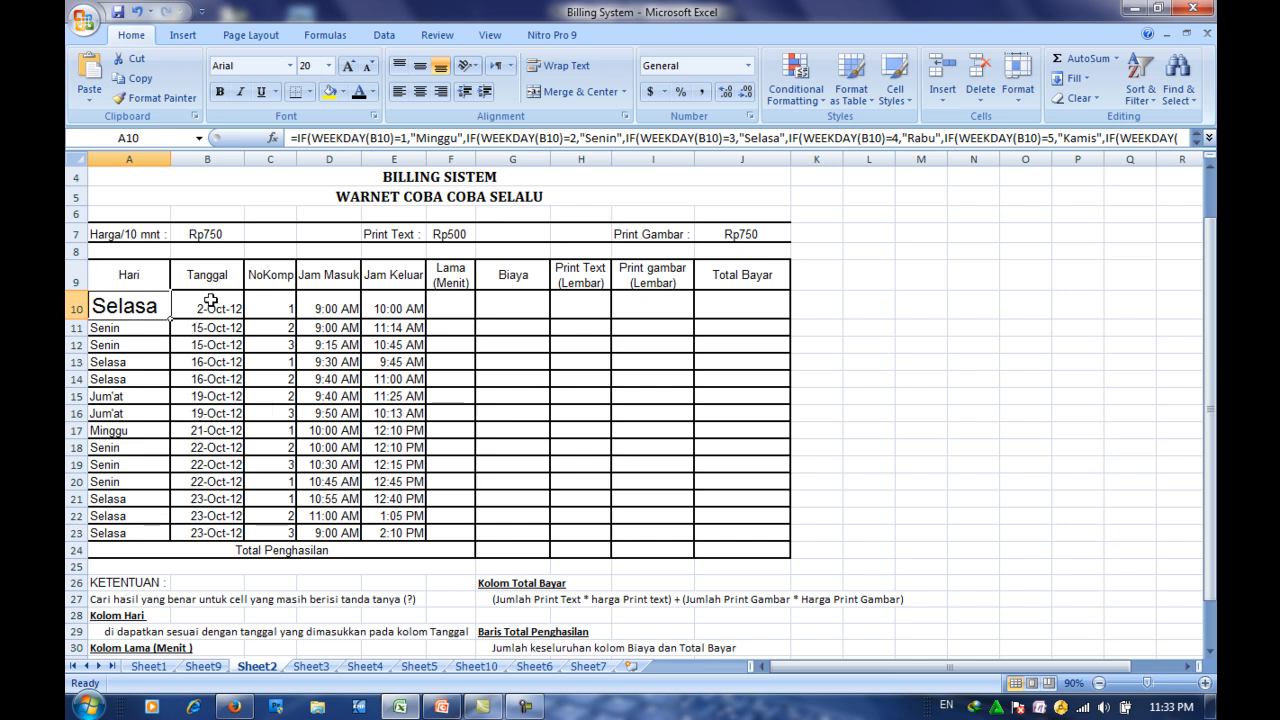
{"action": "double_click", "coordinate": [143, 310]}
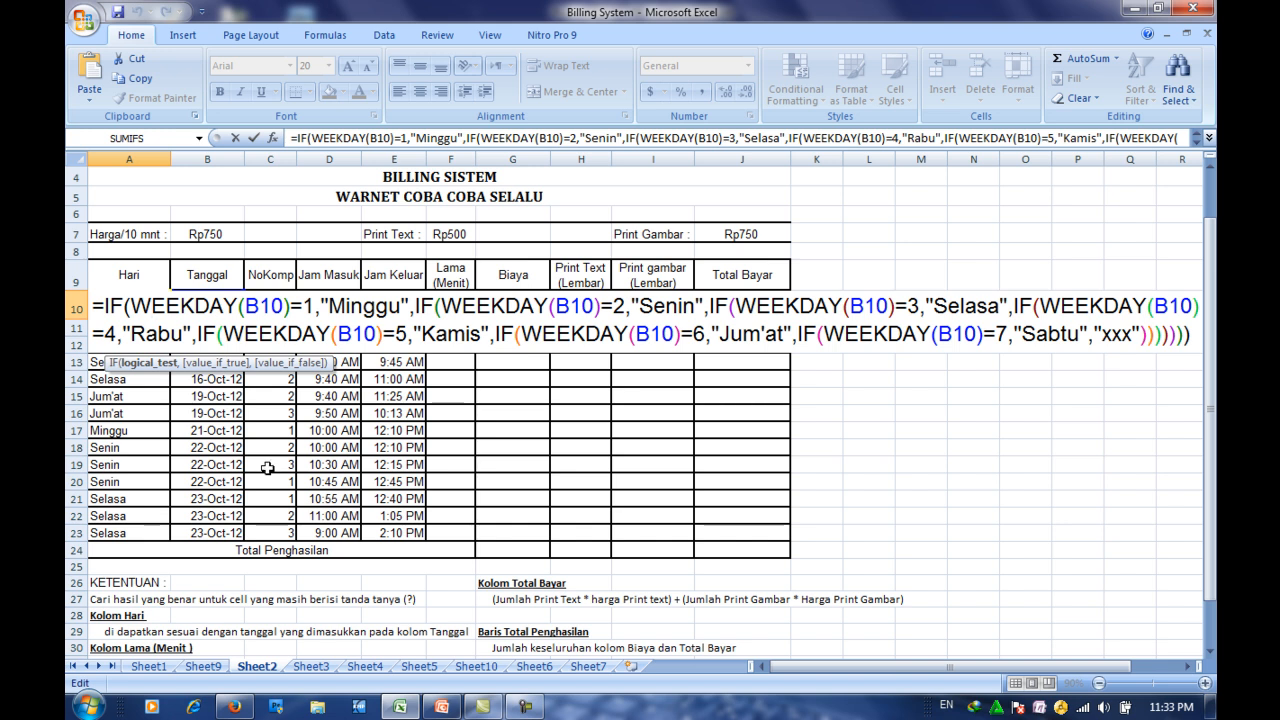
{"action": "key", "text": "ctrl+Return"}
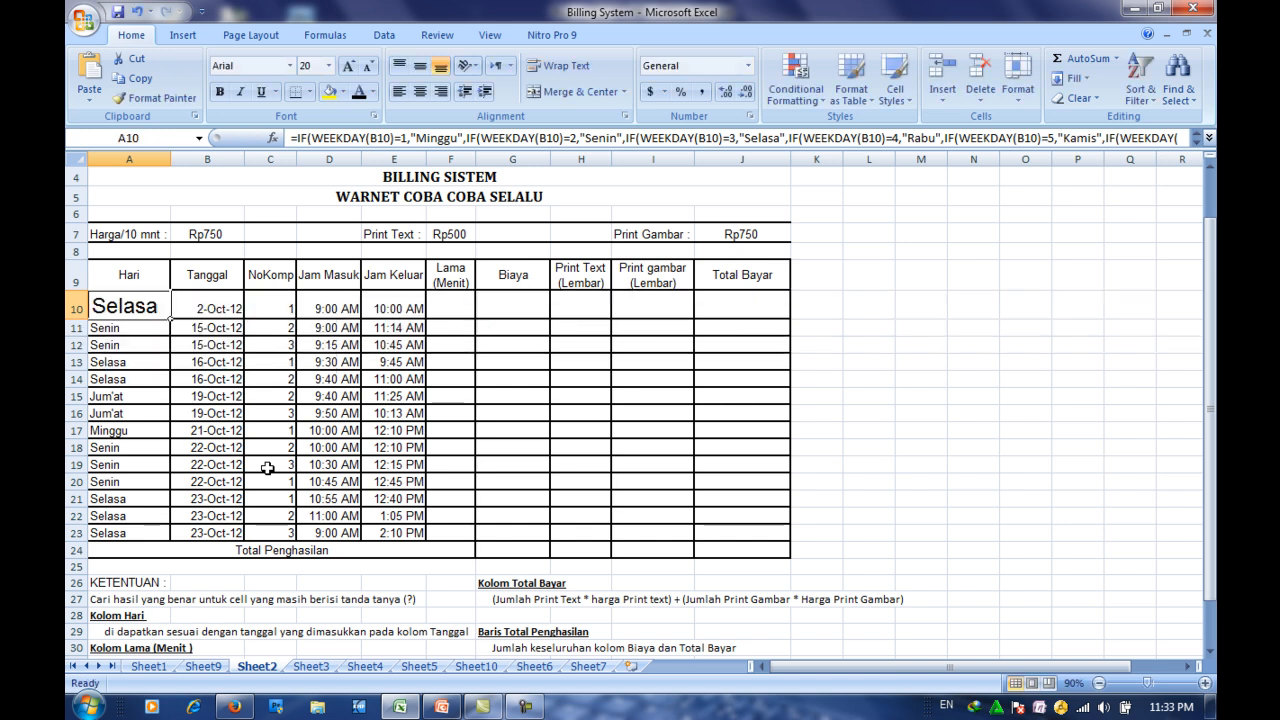
Change the font color of the hidden Lama (Menit) values in F10:F23 to black
{"action": "left_click", "coordinate": [451, 307]}
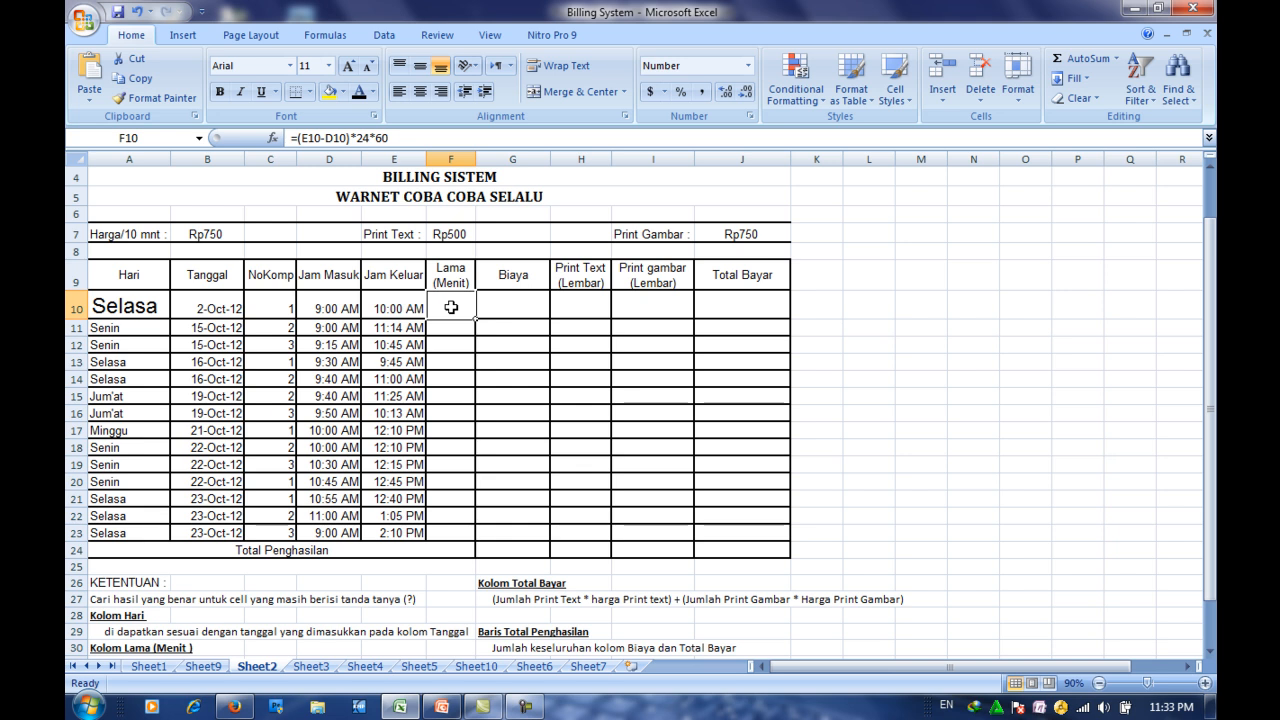
{"action": "left_click_drag", "start_coordinate": [451, 307], "coordinate": [457, 531]}
{"action": "left_click", "coordinate": [358, 92]}
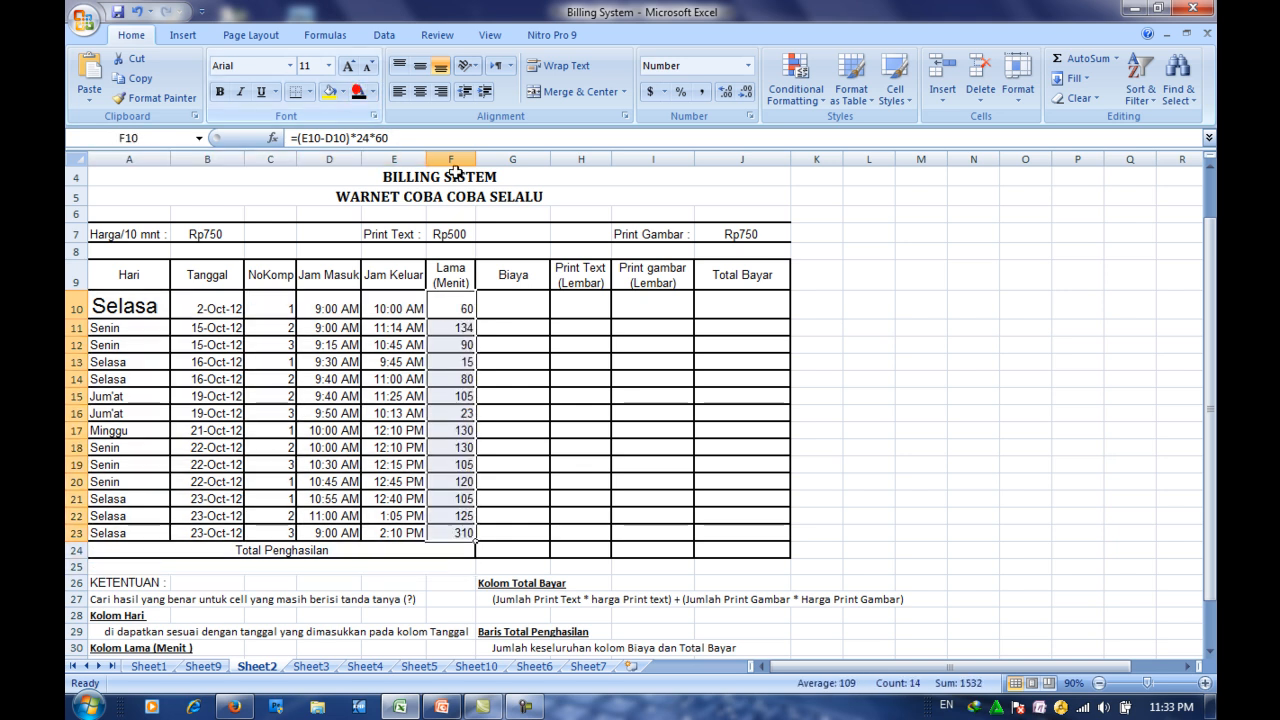
{"action": "left_click", "coordinate": [903, 270]}
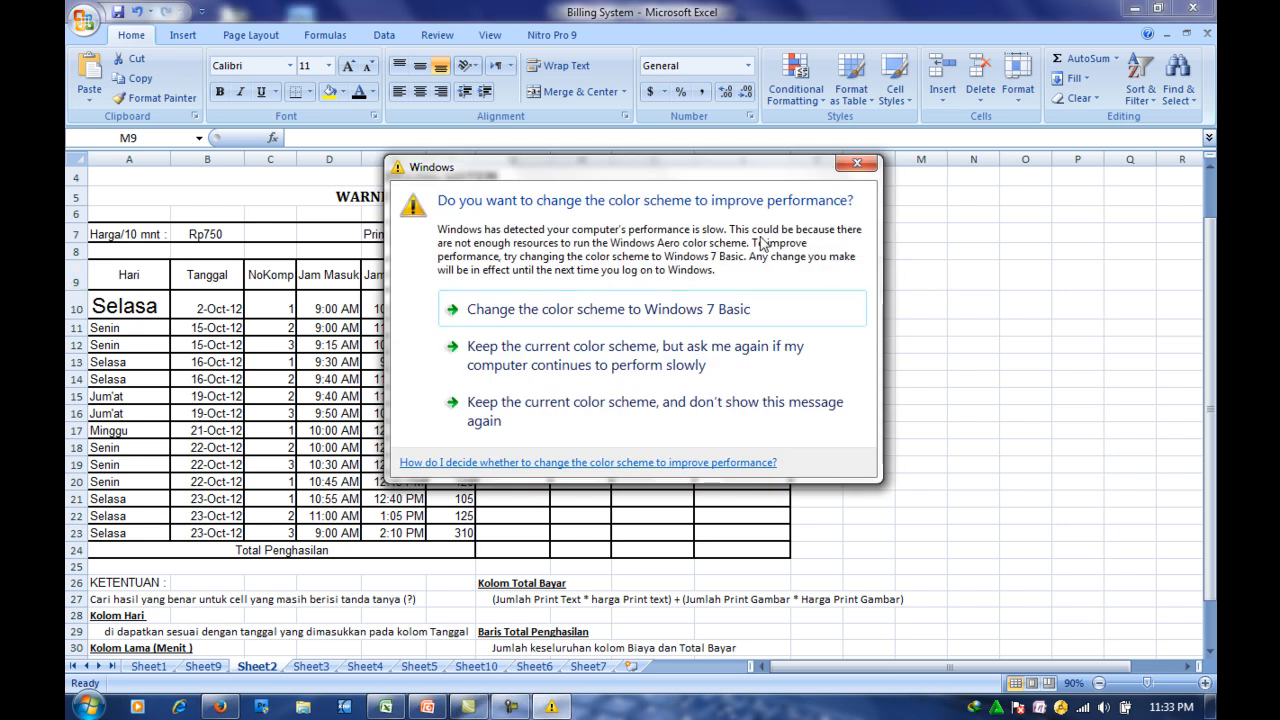
Move the Windows color scheme prompt out of the way and set the font size of F10 to 18
{"action": "left_click_drag", "start_coordinate": [640, 168], "coordinate": [236, 700]}
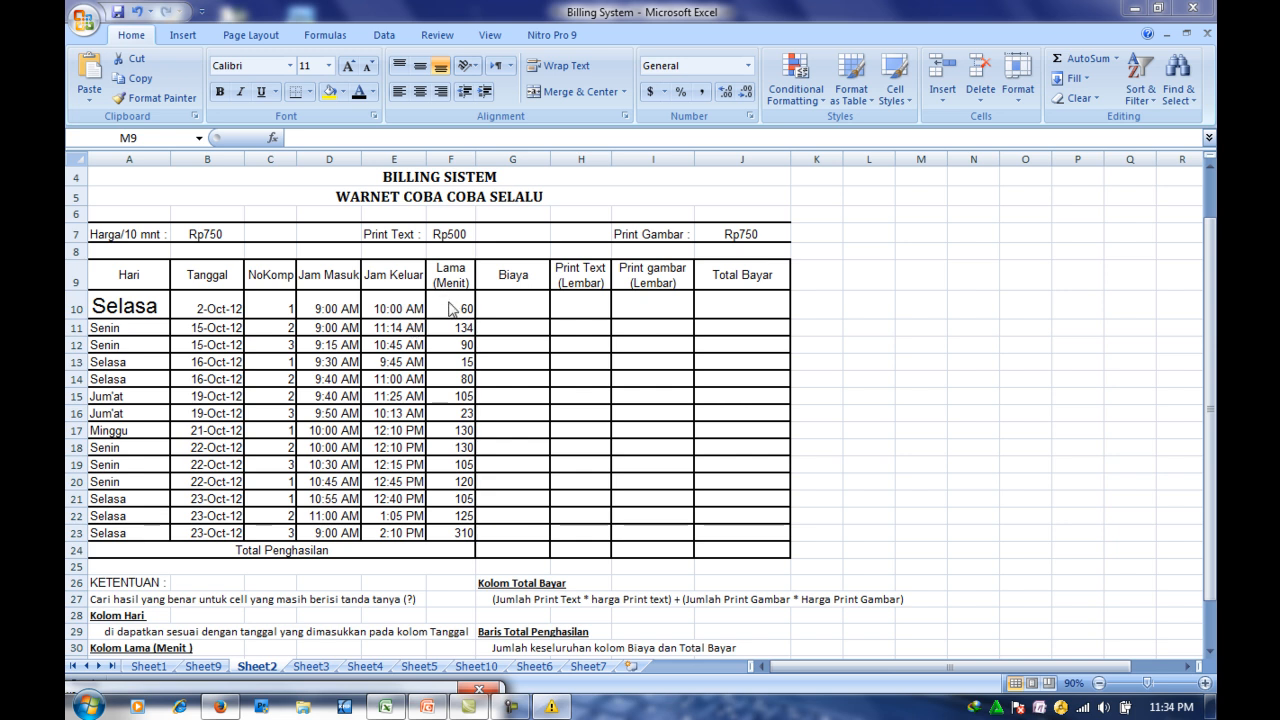
{"action": "left_click", "coordinate": [452, 306]}
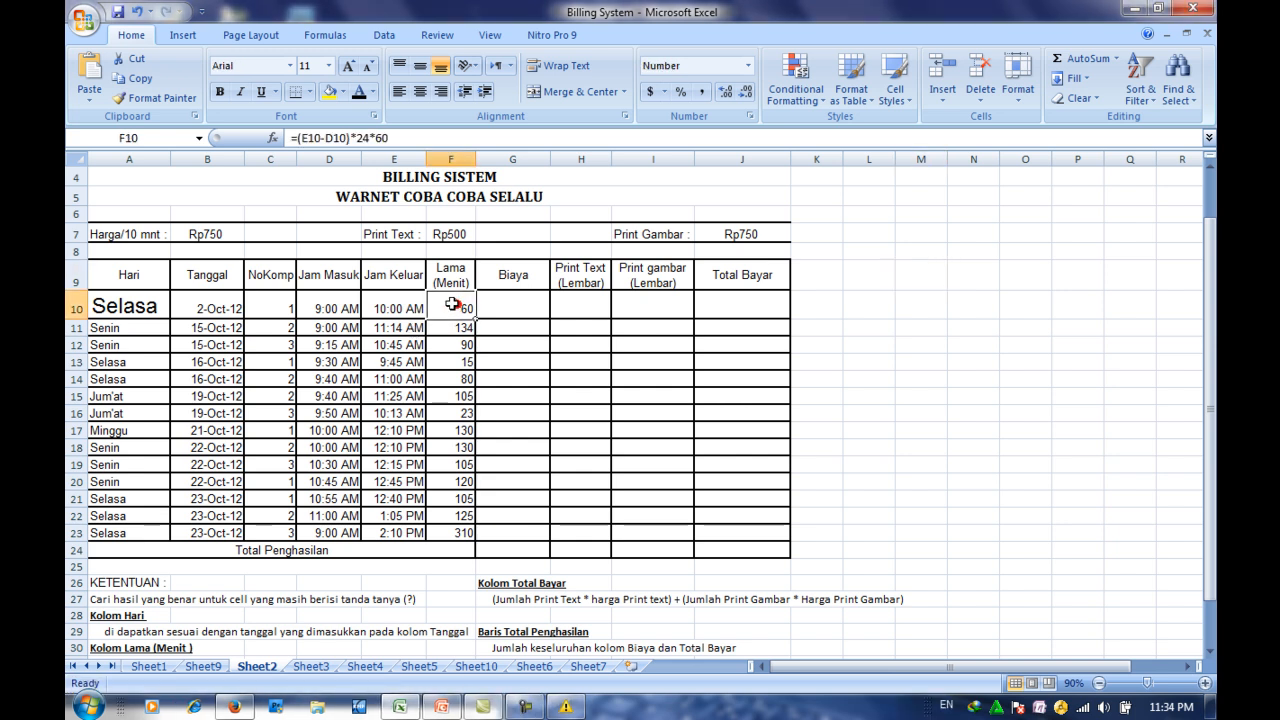
{"action": "left_click", "coordinate": [328, 66]}
{"action": "left_click", "coordinate": [307, 192]}
Examine the duration formula in F10 that subtracts Jam Masuk from Jam Keluar and converts the difference to minutes
{"action": "double_click", "coordinate": [457, 306]}
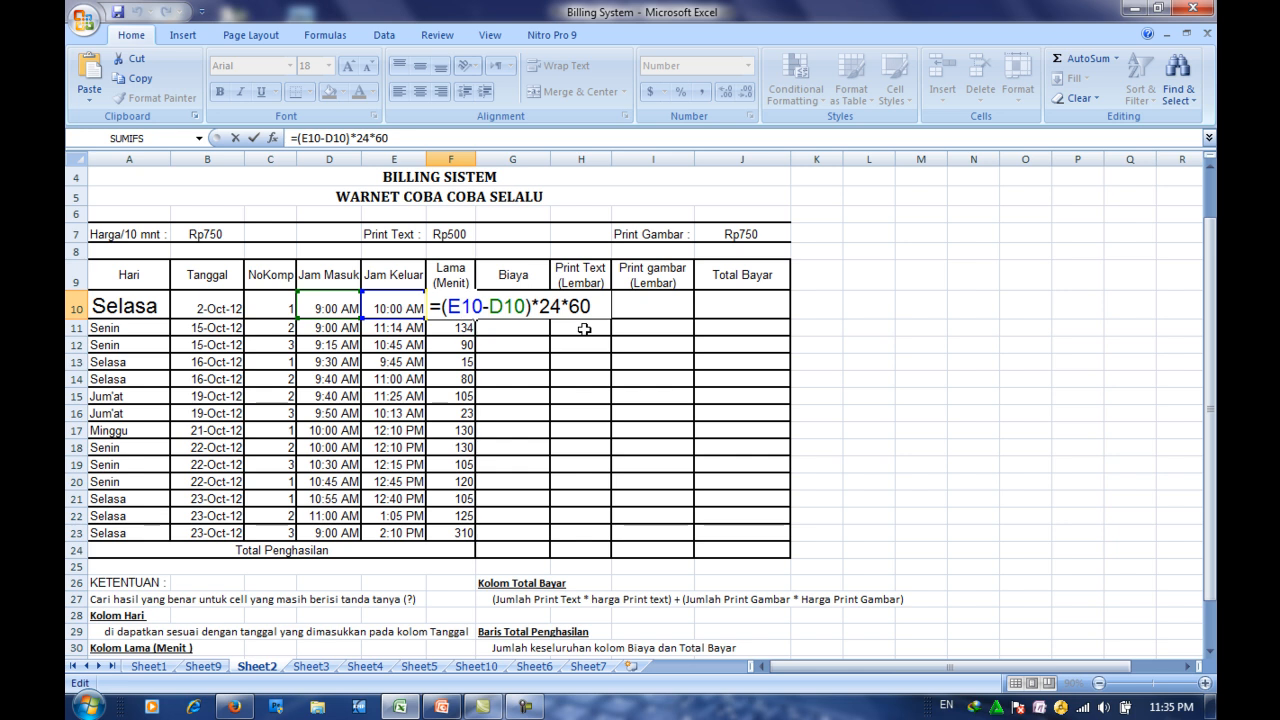
{"action": "key", "text": "Return"}
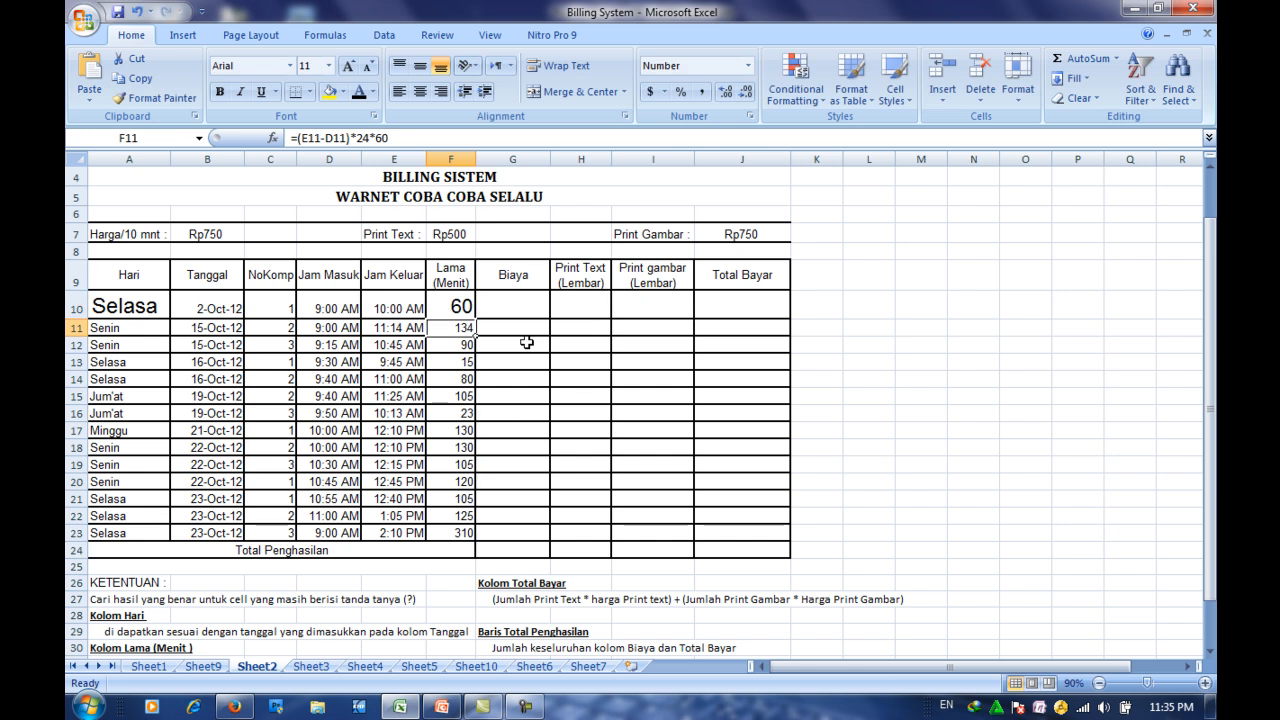
{"action": "left_click", "coordinate": [457, 307]}
{"action": "double_click", "coordinate": [457, 307]}
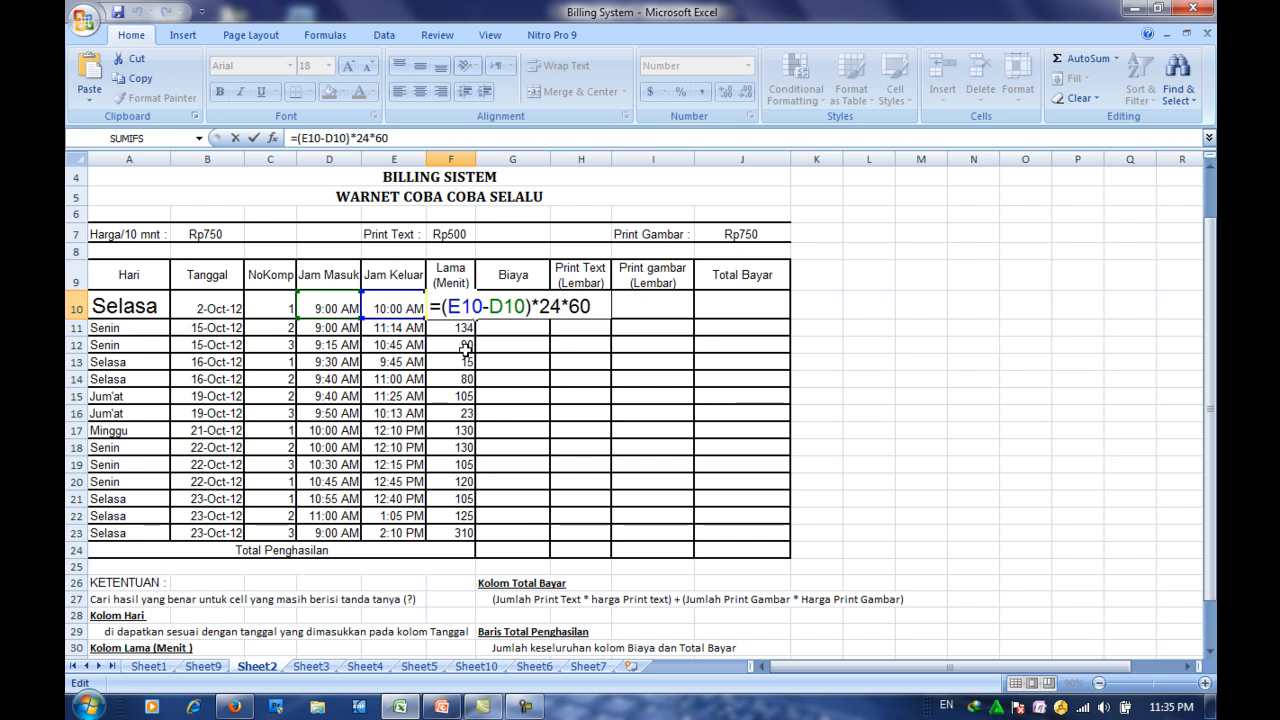
{"action": "key", "text": "ctrl+Return"}
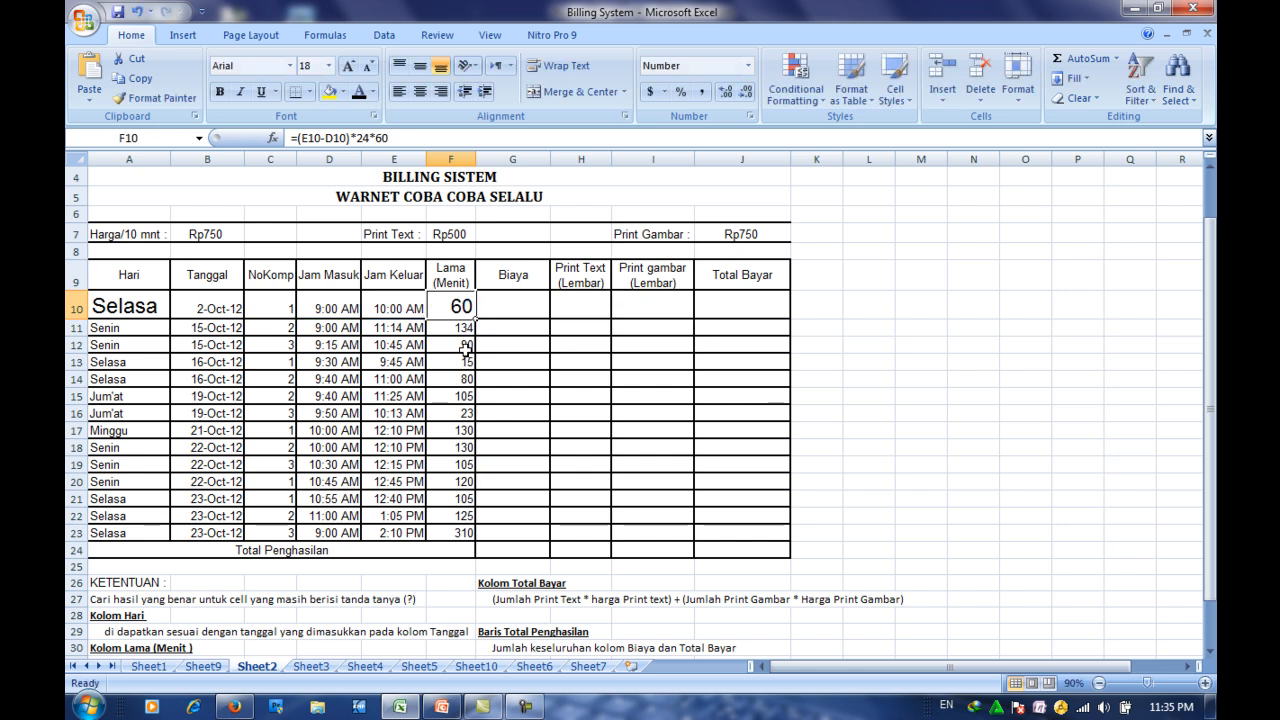
Review the Kolom Biaya rule and the price in B7, and change the font color of the Biaya values in G10:G23 to black
{"action": "left_click", "coordinate": [510, 303]}
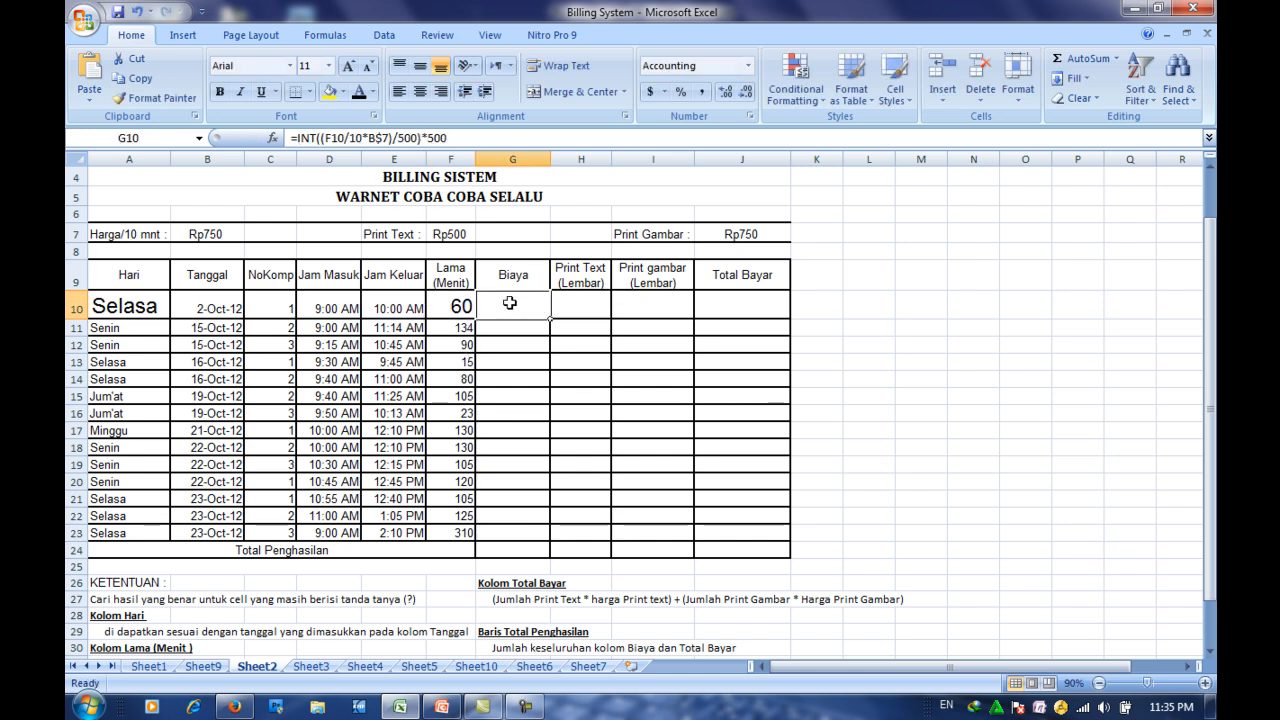
{"action": "scroll", "coordinate": [188, 646], "scroll_direction": "down", "scroll_amount": 2}
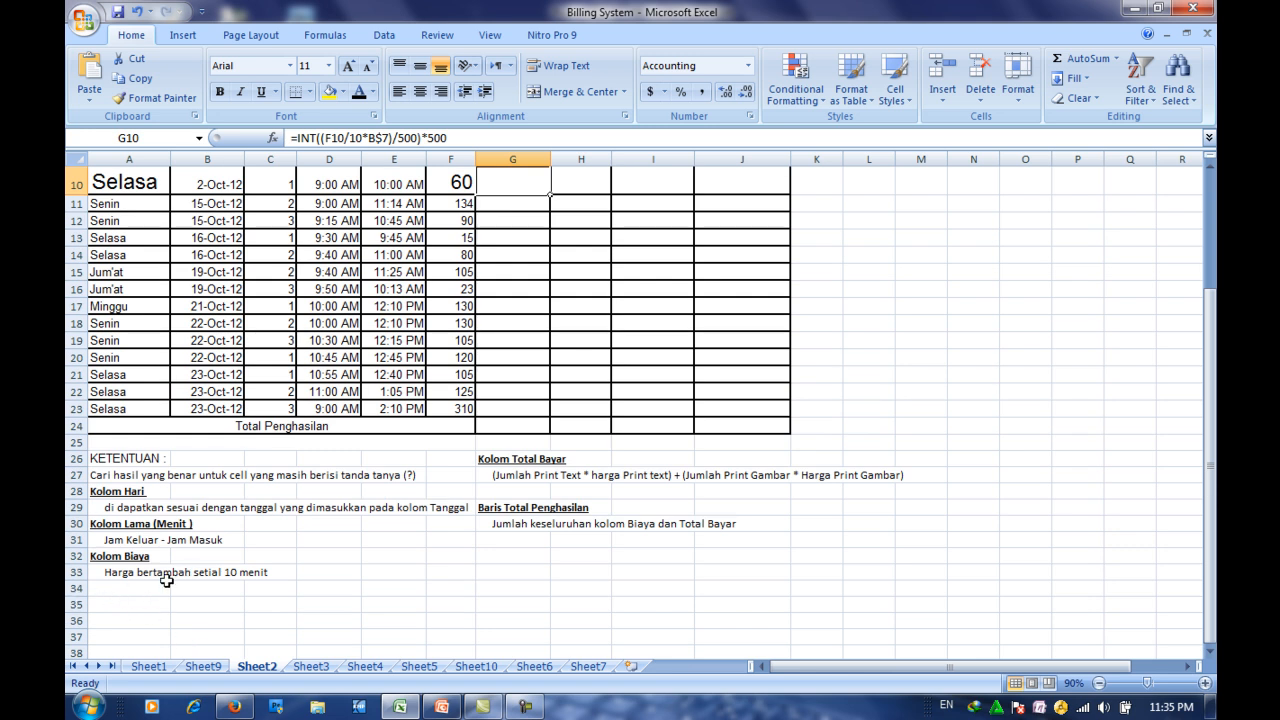
{"action": "scroll", "coordinate": [288, 574], "scroll_direction": "up", "scroll_amount": 3}
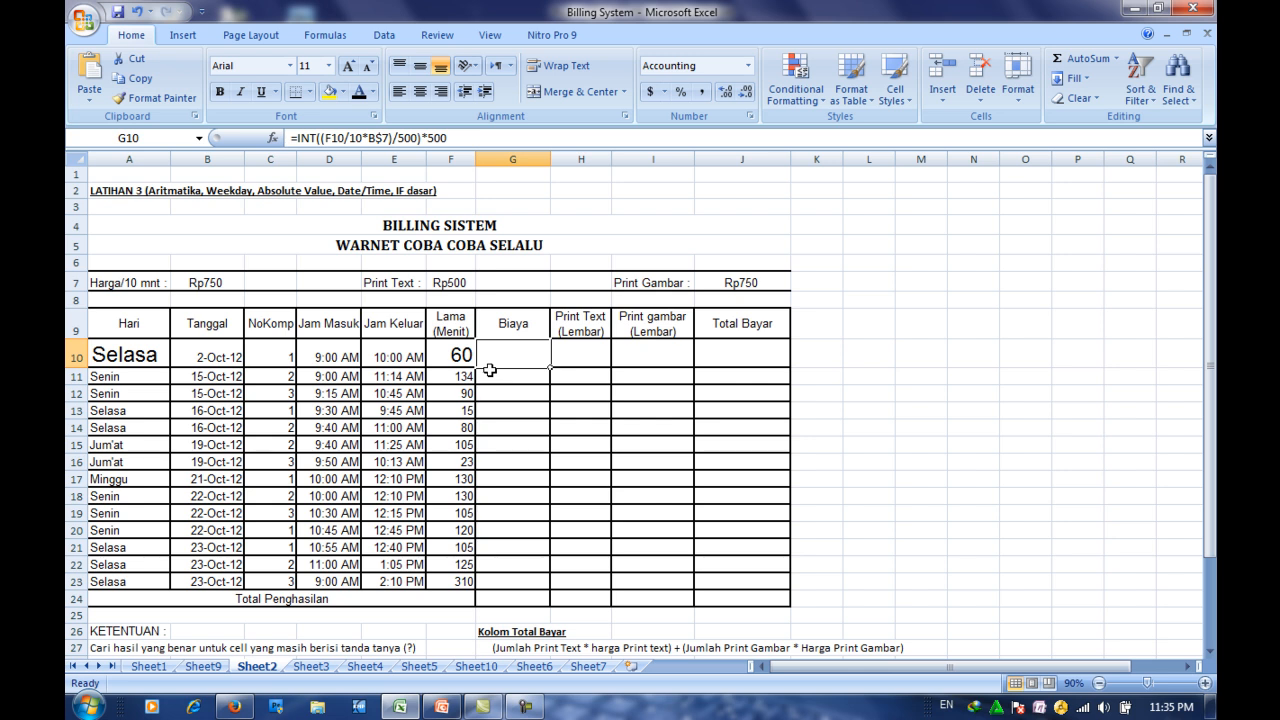
{"action": "left_click", "coordinate": [207, 285]}
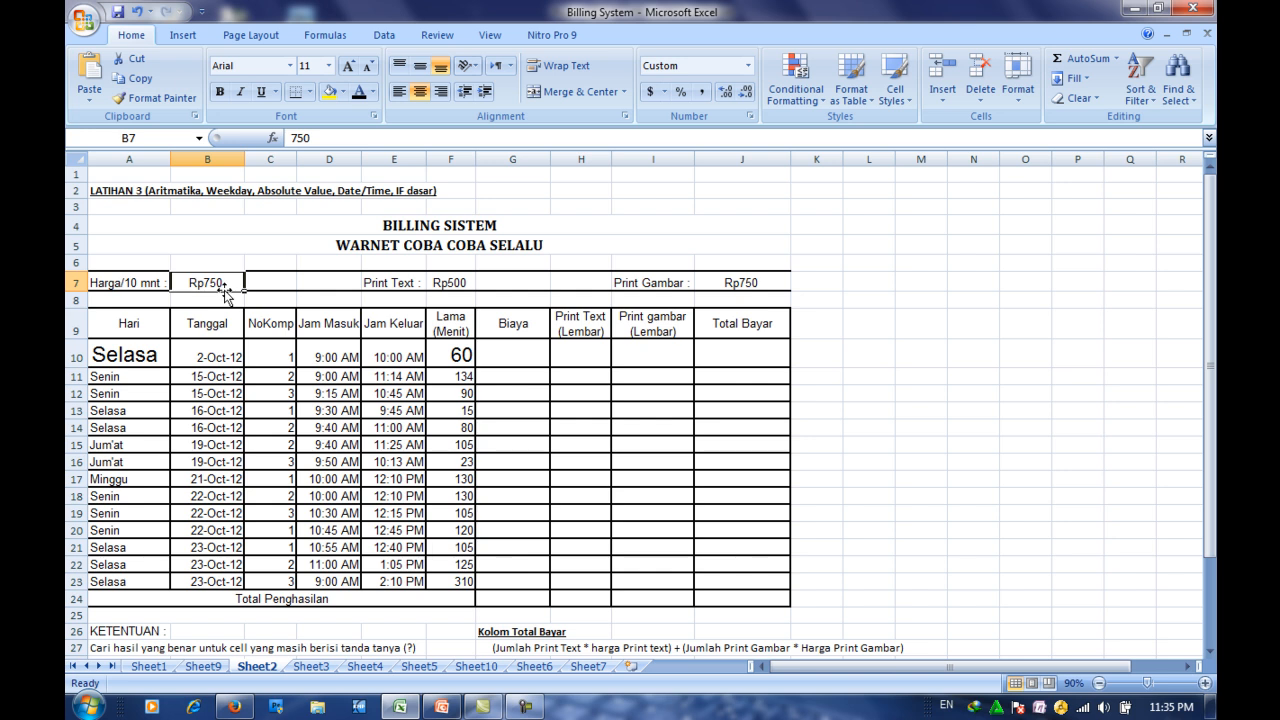
{"action": "left_click_drag", "start_coordinate": [511, 345], "coordinate": [523, 580]}
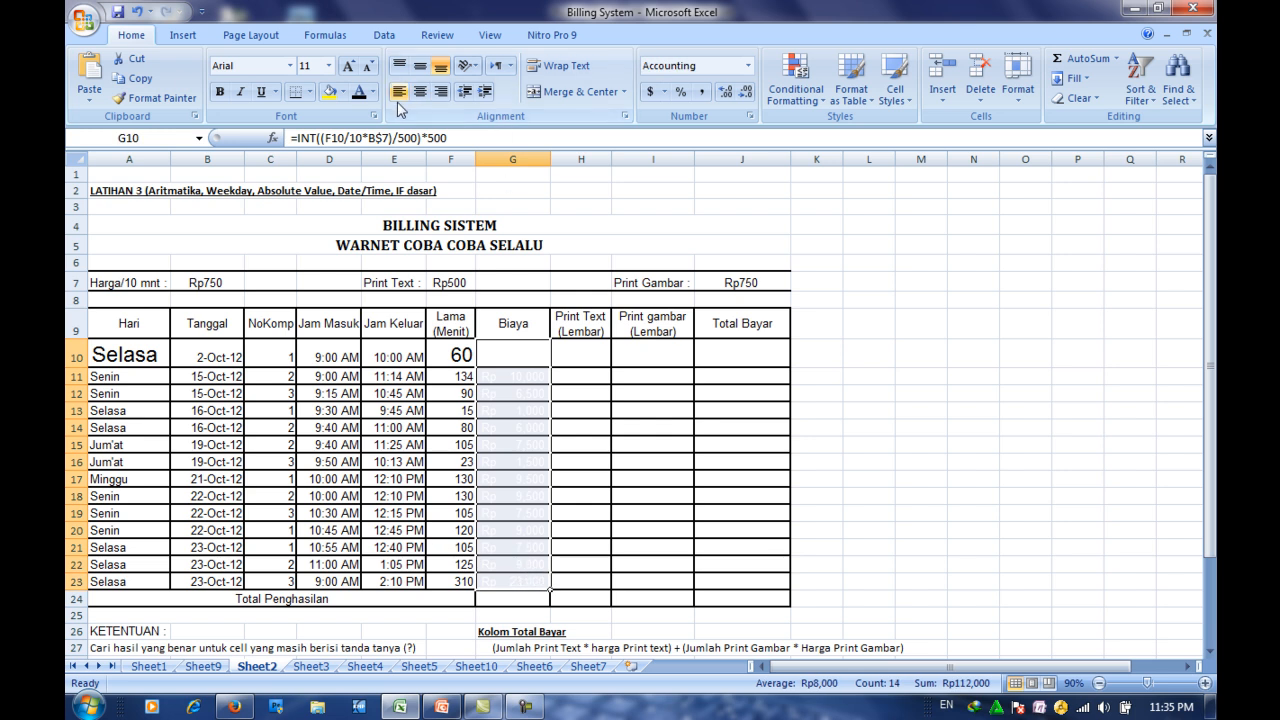
{"action": "left_click", "coordinate": [358, 91]}
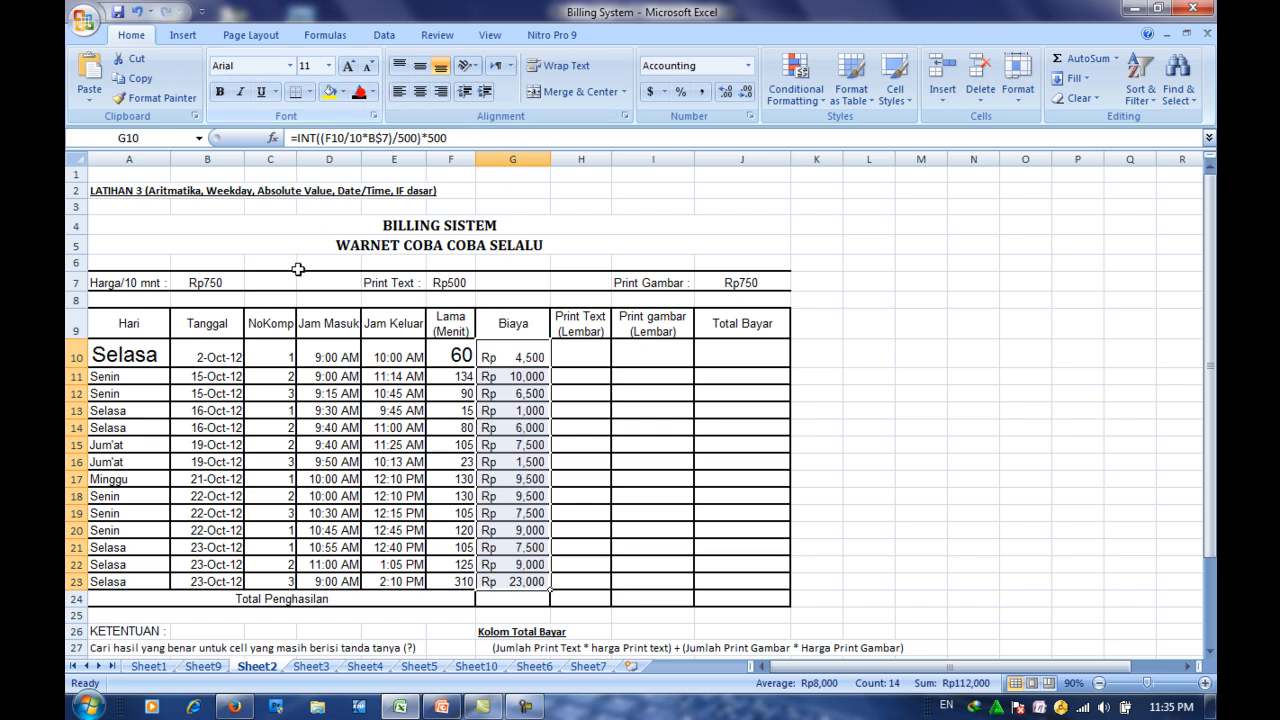
Set the price per 10 minutes in B7 to 500
{"action": "left_click", "coordinate": [204, 283]}
{"action": "type", "text": "5"}
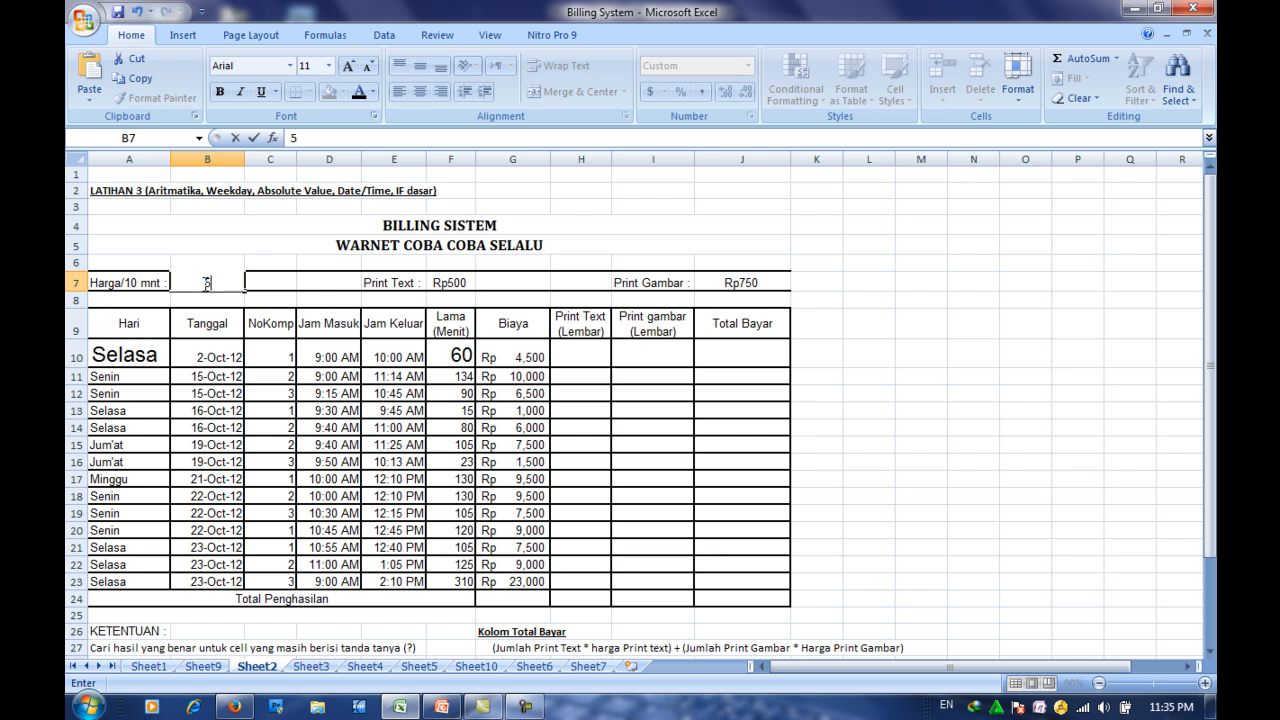
{"action": "type", "text": "00"}
{"action": "key", "text": "Return"}
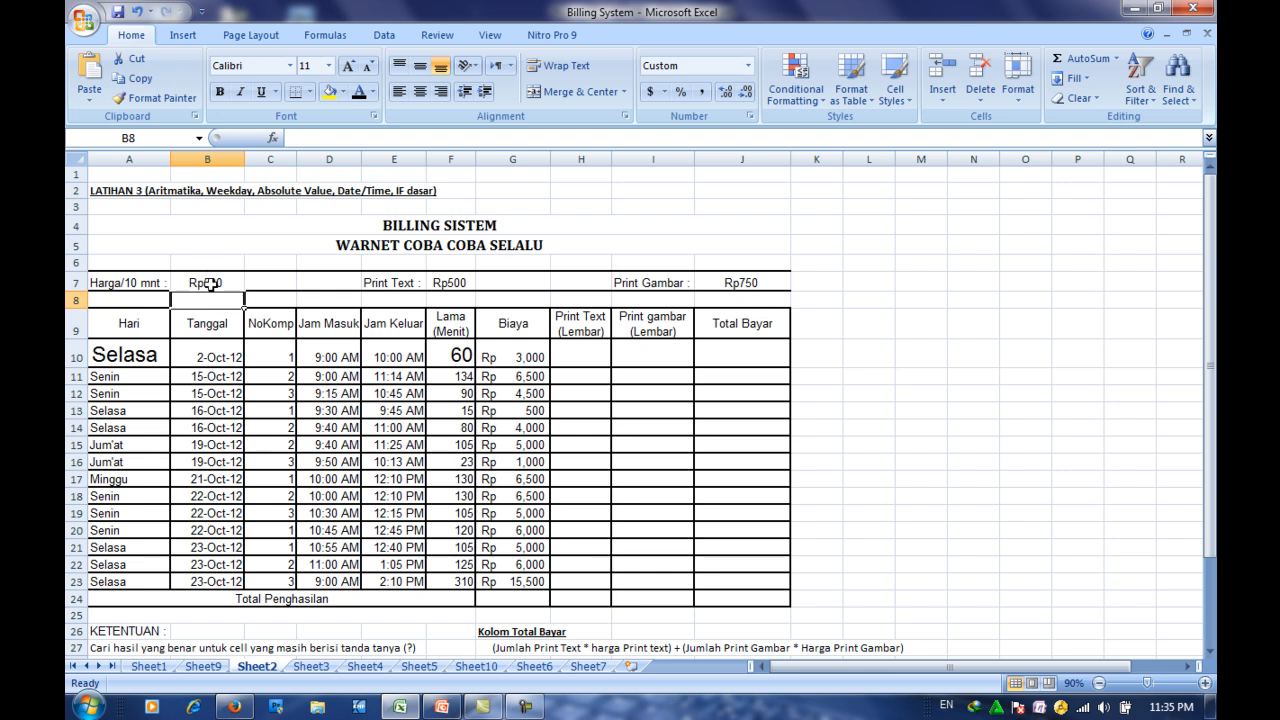
Try to restore the price per 10 minutes by entering 750 in B8
{"action": "type", "text": "750"}
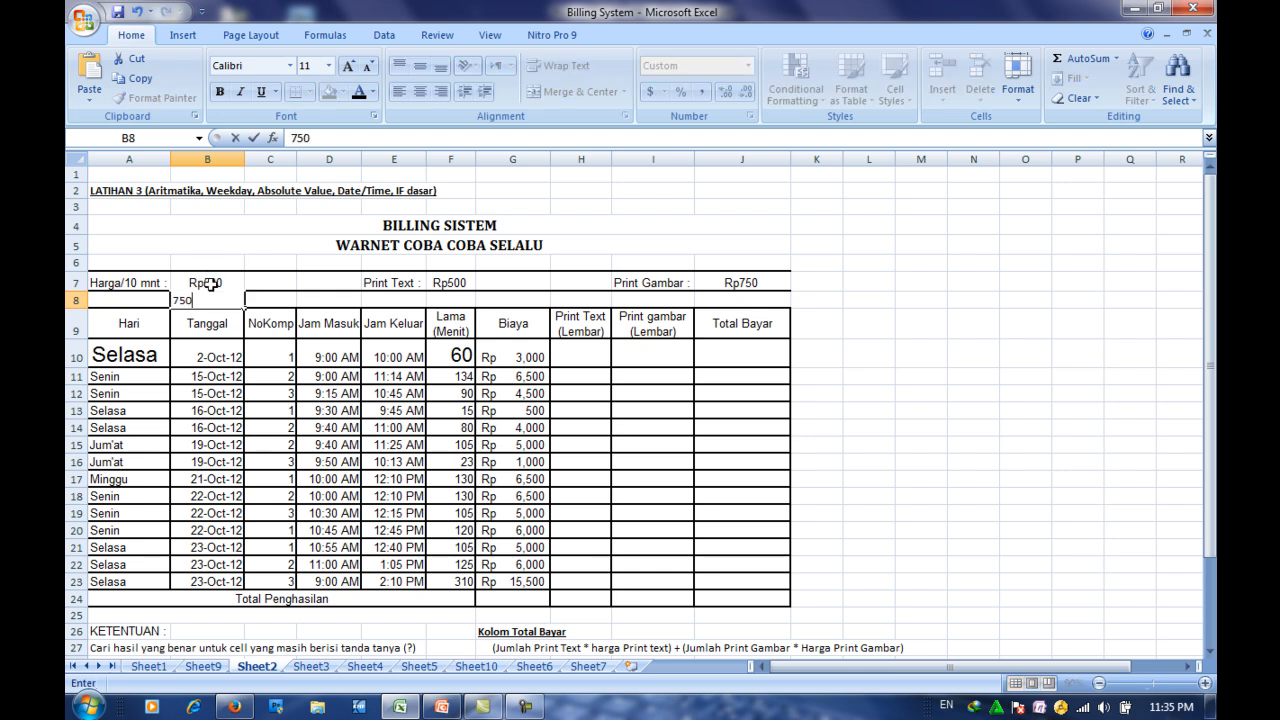
{"action": "key", "text": "Return"}
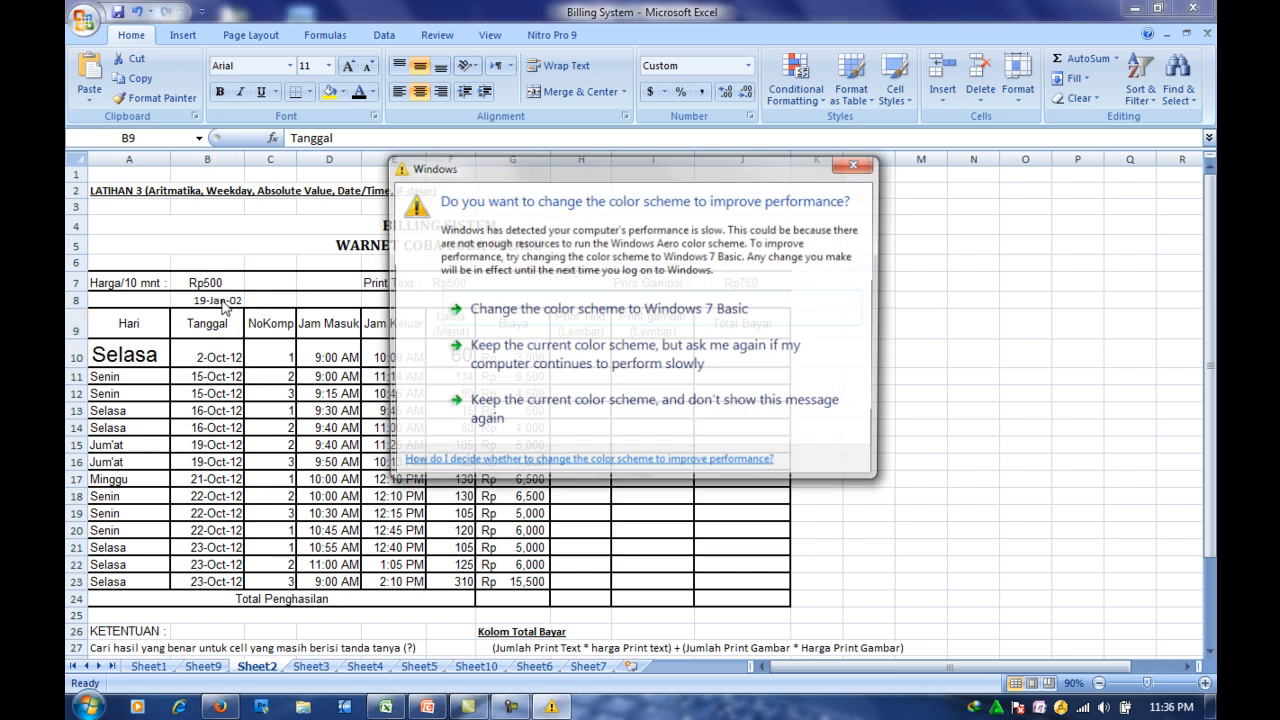
Change the color scheme to Windows 7 Basic and clear the mistaken entry in B8
{"action": "left_click", "coordinate": [578, 312]}
{"action": "left_click", "coordinate": [222, 300]}
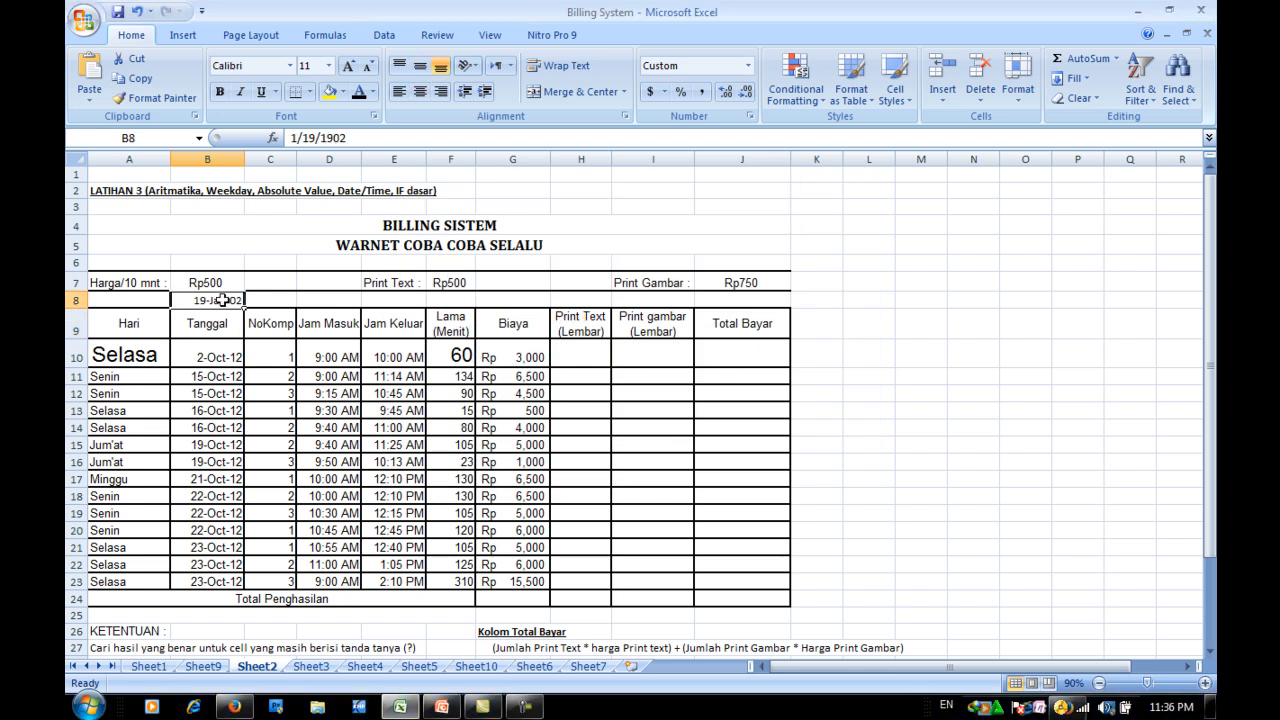
Set the price per 10 minutes in B7 to 750 and select the first Biaya cell, G10
{"action": "left_click", "coordinate": [213, 283]}
{"action": "type", "text": "750"}
{"action": "key", "text": "Return"}
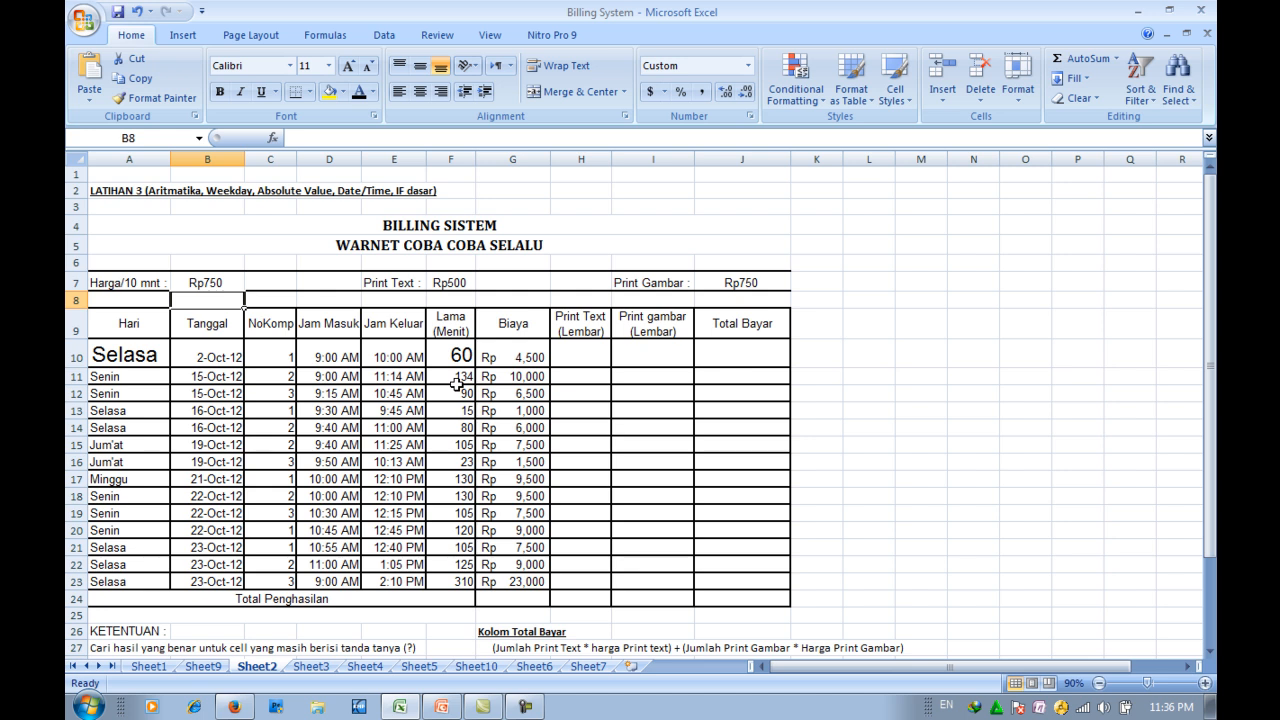
{"action": "left_click", "coordinate": [512, 354]}
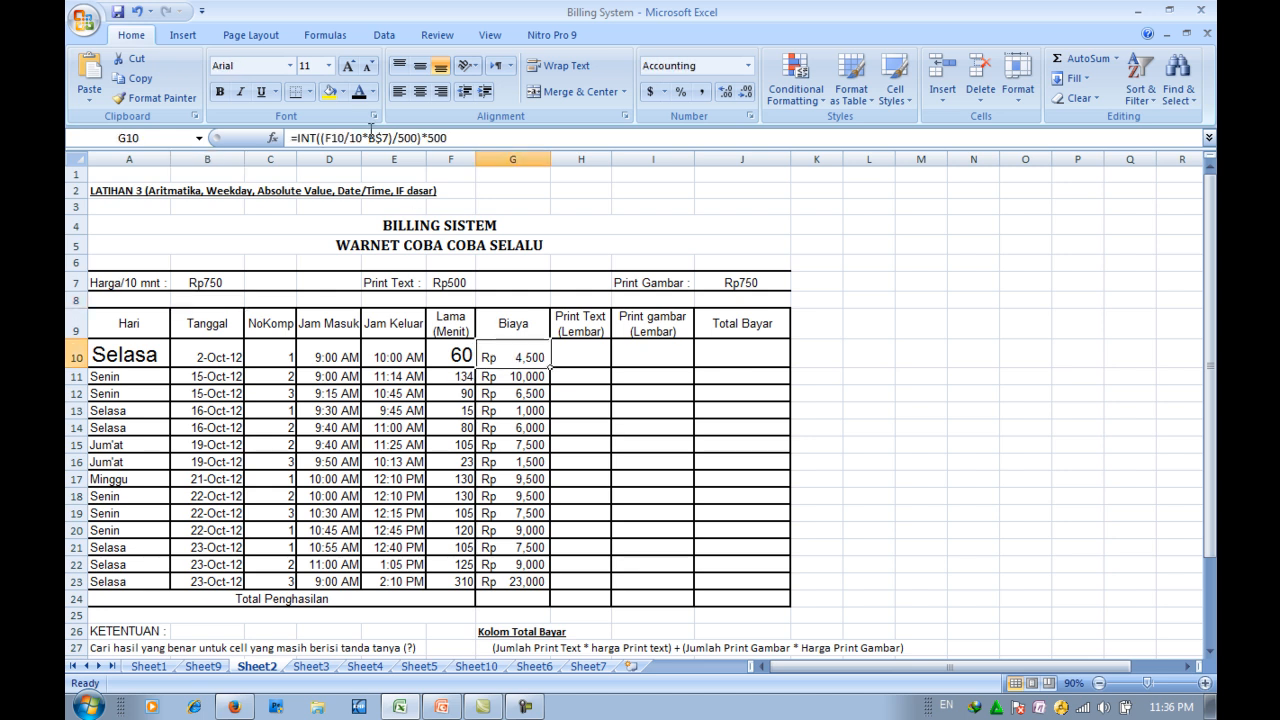
Set the font size of the first Biaya cell, G10, to 18 and widen column G to fit
{"action": "left_click", "coordinate": [328, 65]}
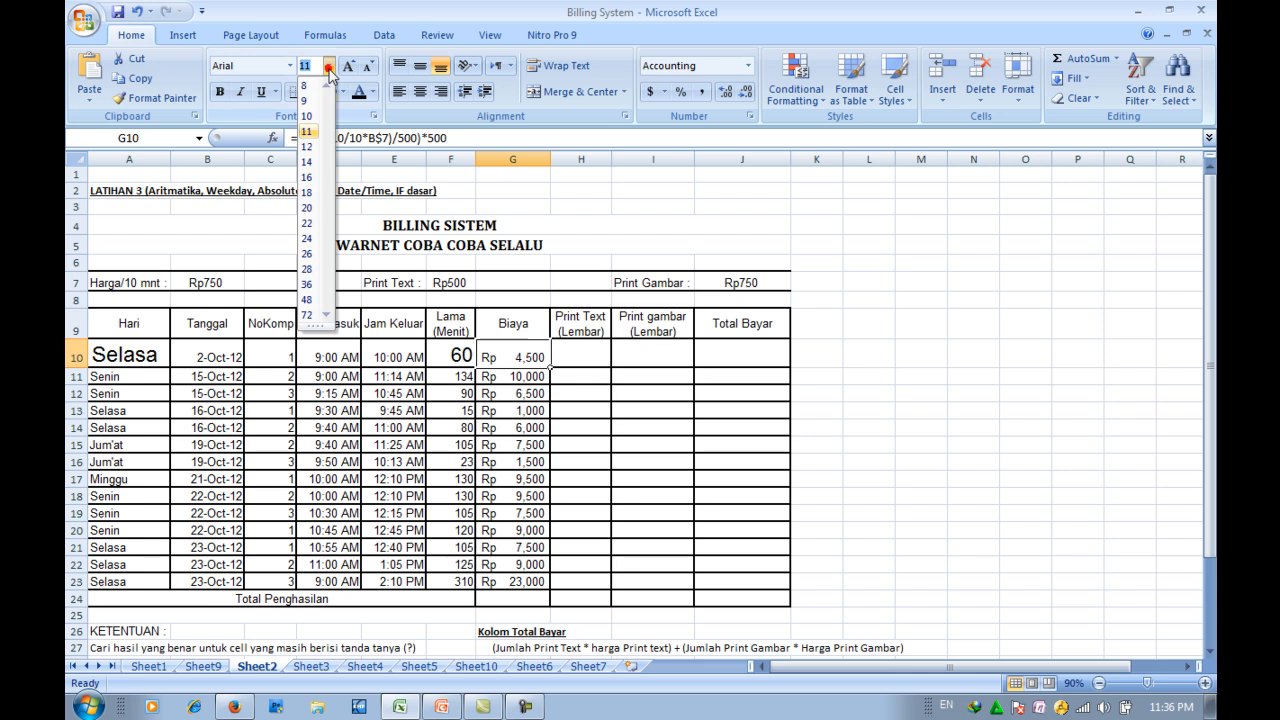
{"action": "left_click", "coordinate": [310, 193]}
{"action": "left_click_drag", "start_coordinate": [550, 160], "coordinate": [580, 160]}
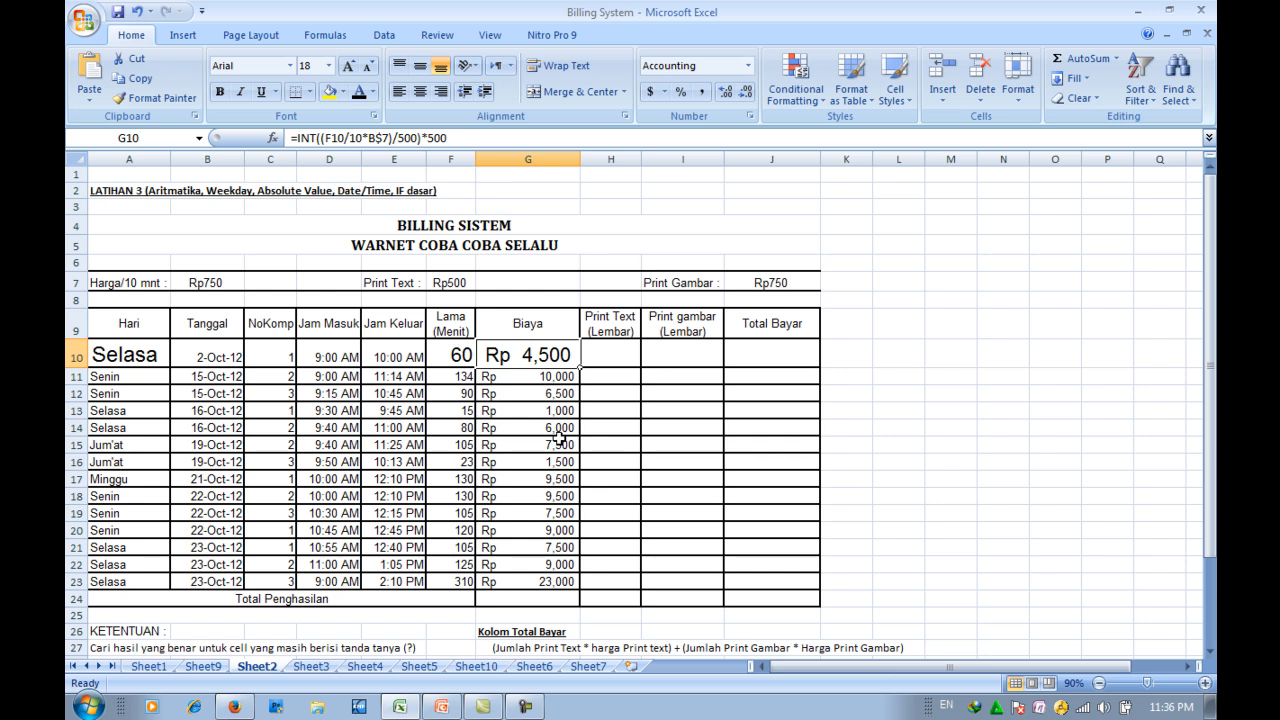
Open the Biaya formula in G10 to examine its INT rounding and cell references, leaving it unedited
{"action": "double_click", "coordinate": [527, 352]}
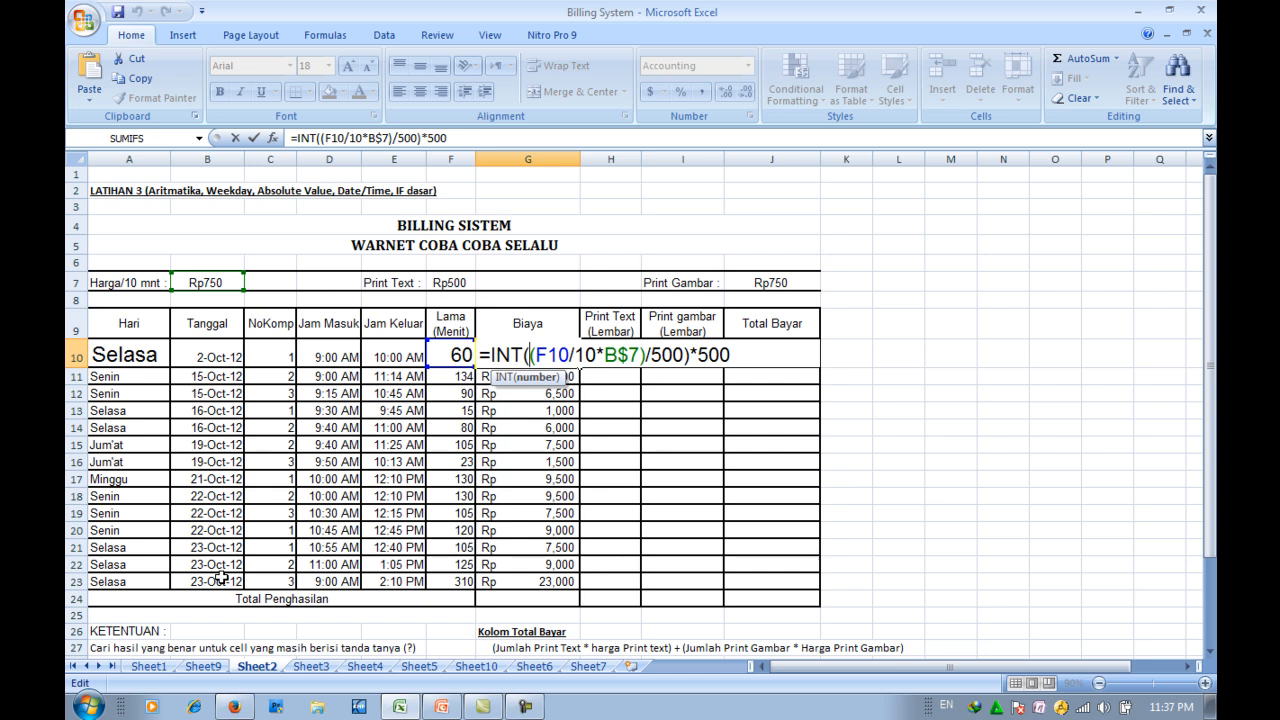
{"action": "left_click", "coordinate": [575, 357]}
{"action": "key", "text": "Return"}
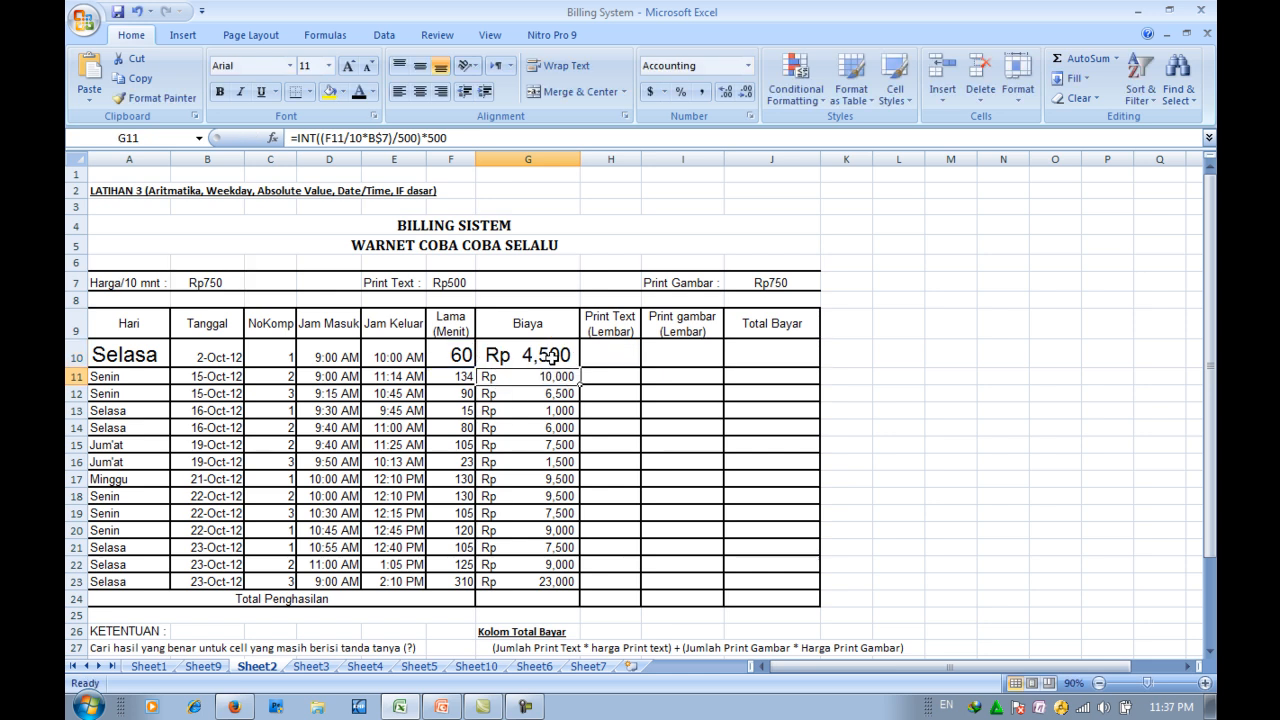
Set the price per 10 minutes in B7 to 600
{"action": "left_click", "coordinate": [197, 281]}
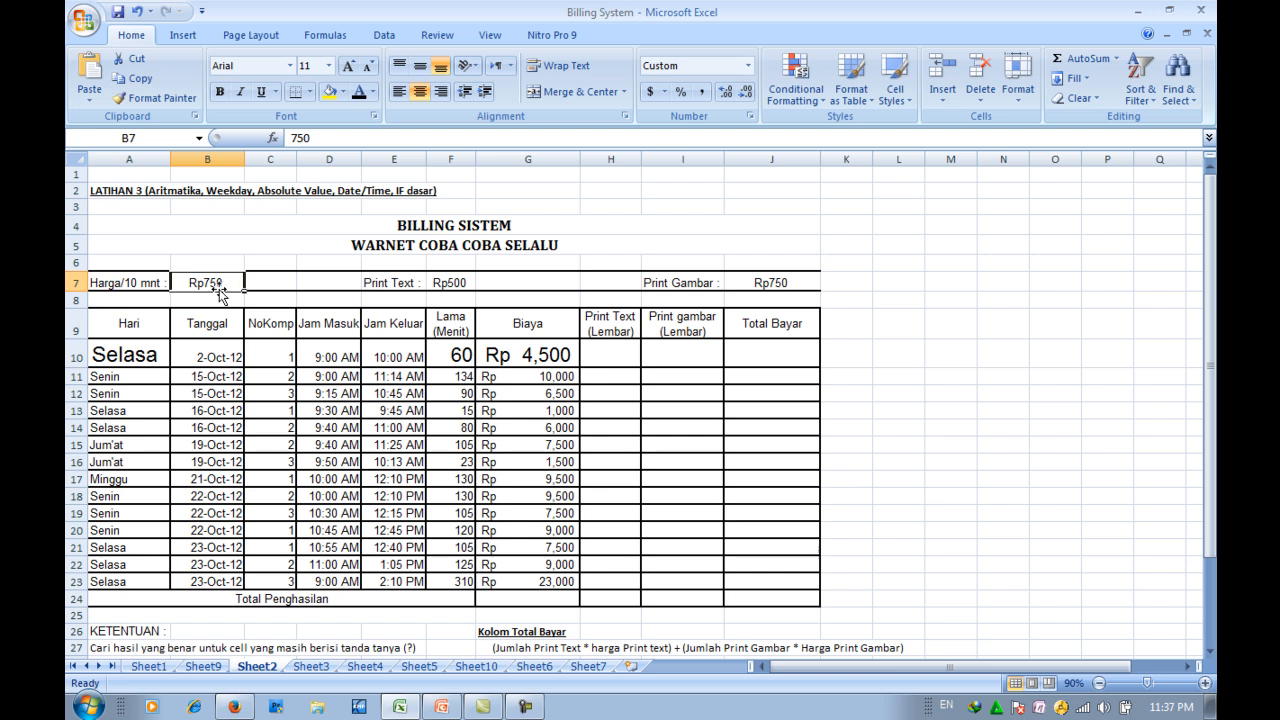
{"action": "type", "text": "600"}
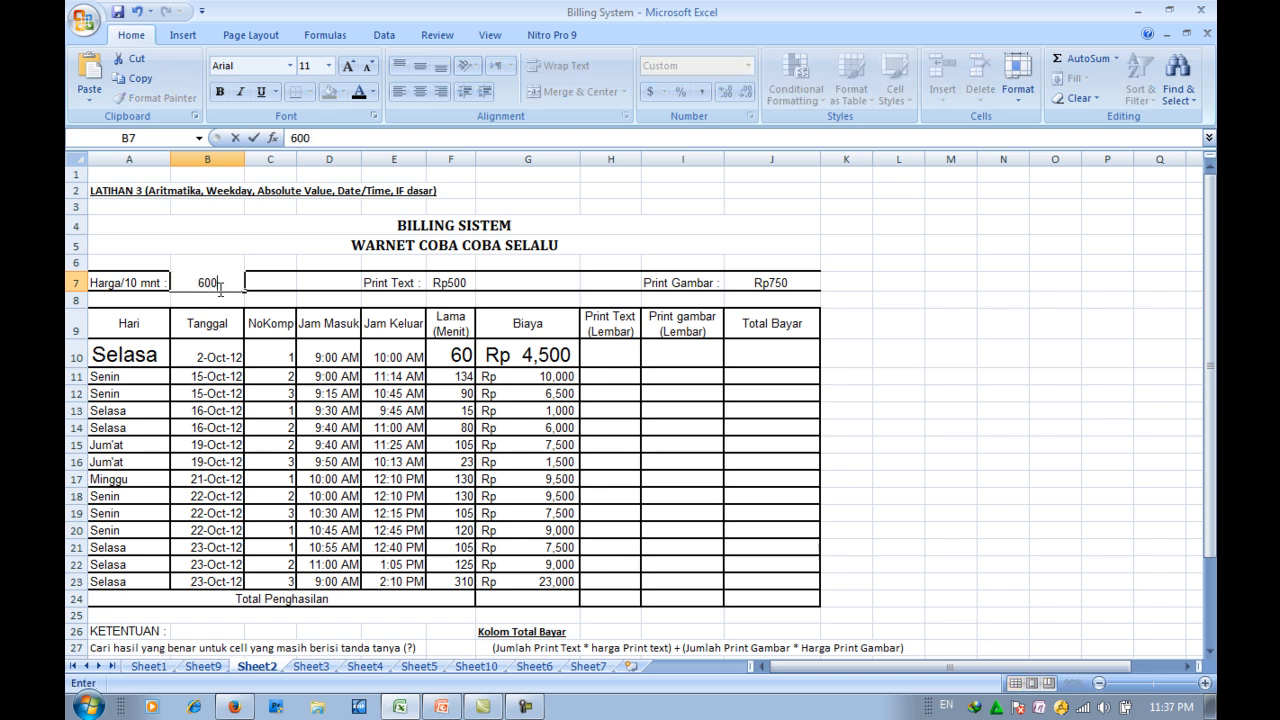
{"action": "key", "text": "Return"}
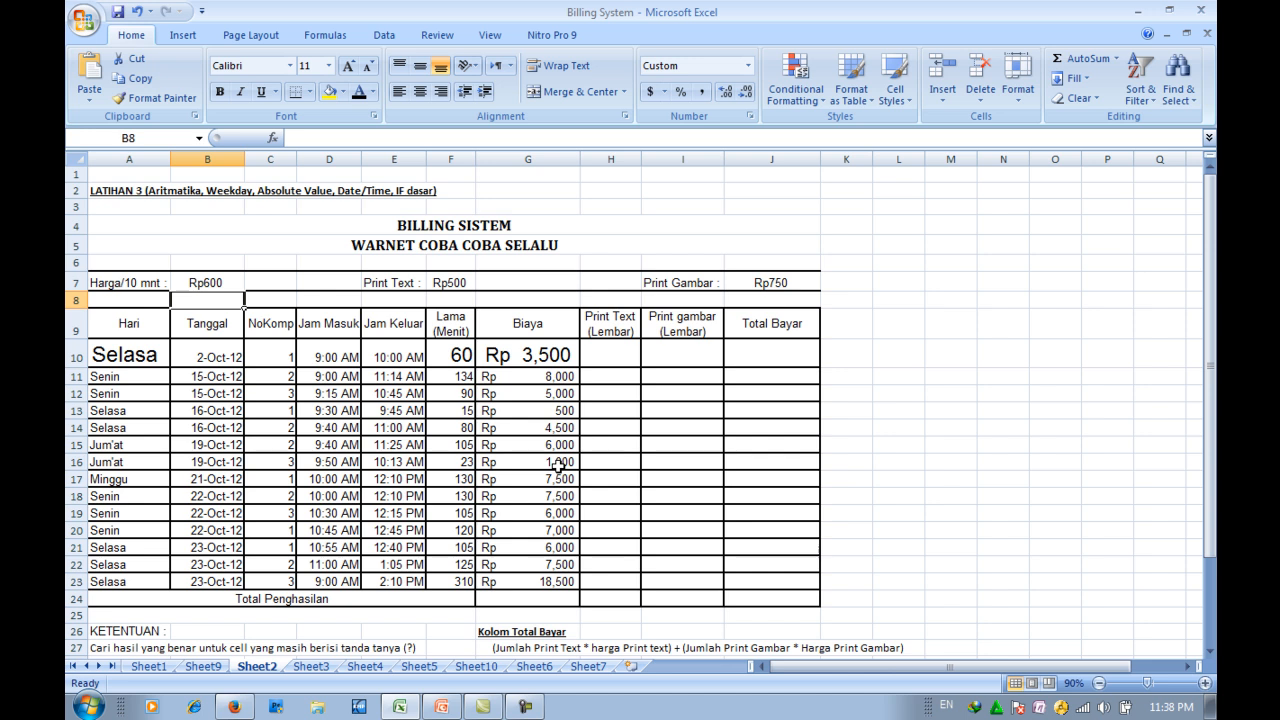
Reveal the hidden page counts in the Print Text and Print Gambar columns, H10:I23, by applying the dark font color
{"action": "left_click", "coordinate": [600, 348]}
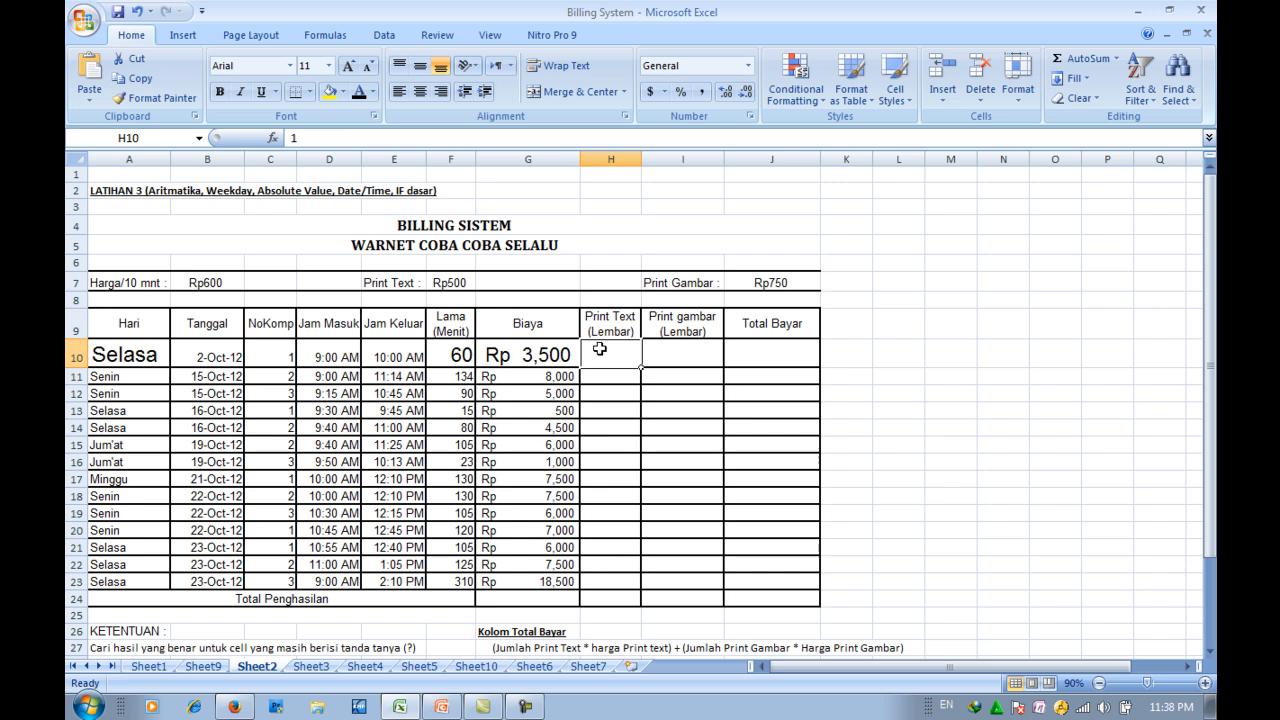
{"action": "left_click", "coordinate": [614, 382]}
{"action": "left_click", "coordinate": [614, 357]}
{"action": "left_click", "coordinate": [681, 357]}
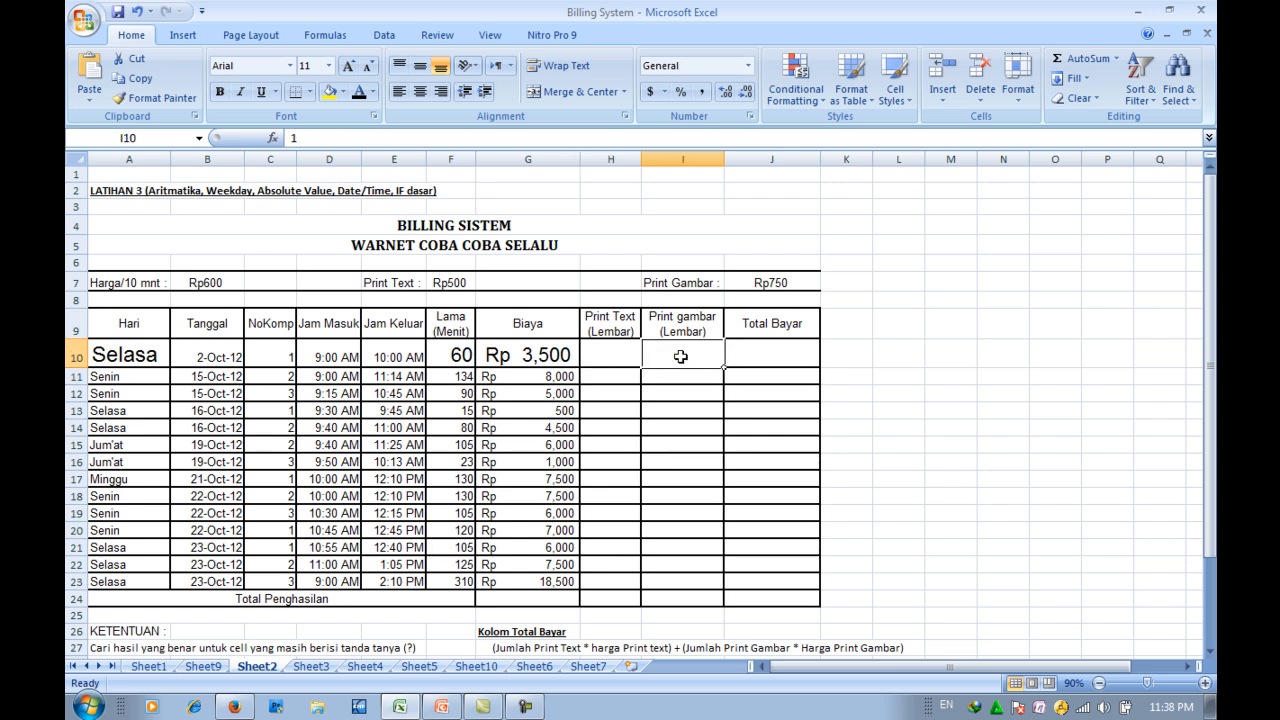
{"action": "left_click_drag", "start_coordinate": [603, 346], "coordinate": [682, 578]}
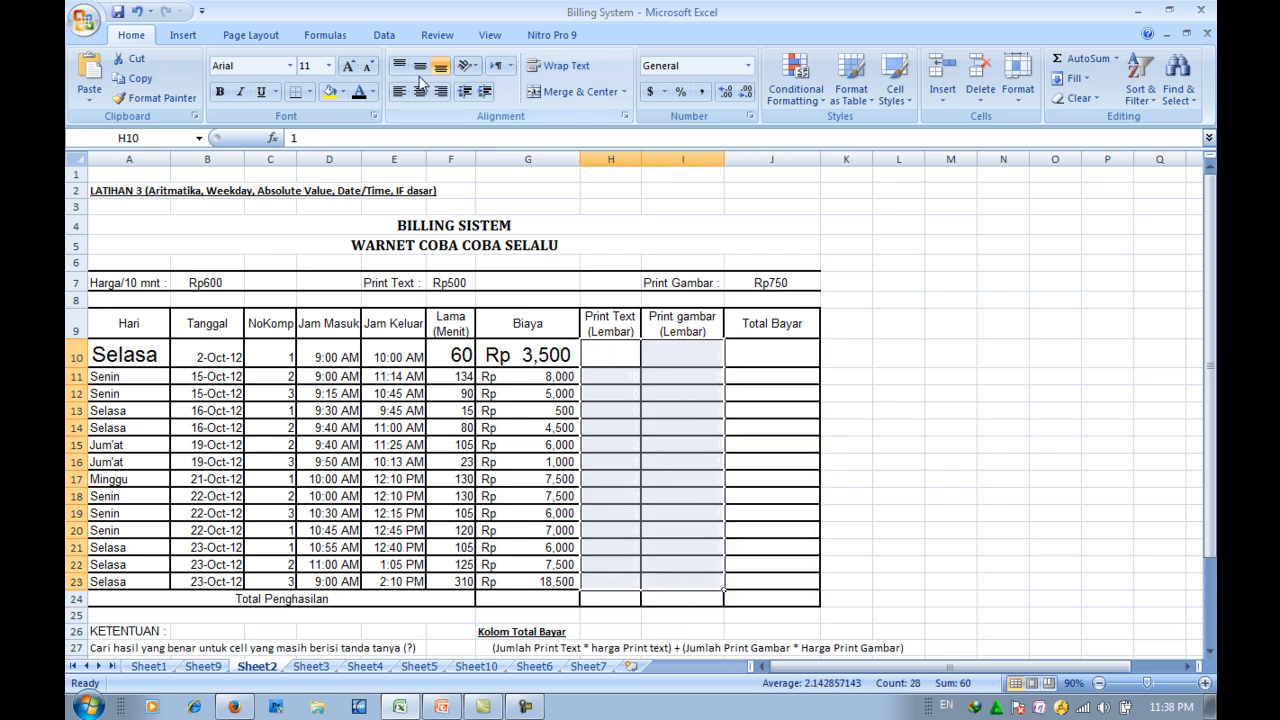
{"action": "left_click", "coordinate": [357, 91]}
{"action": "left_click", "coordinate": [889, 285]}
Reveal the hidden Total Bayar amounts in J10:J23 by applying the dark font color
{"action": "left_click_drag", "start_coordinate": [790, 352], "coordinate": [760, 582]}
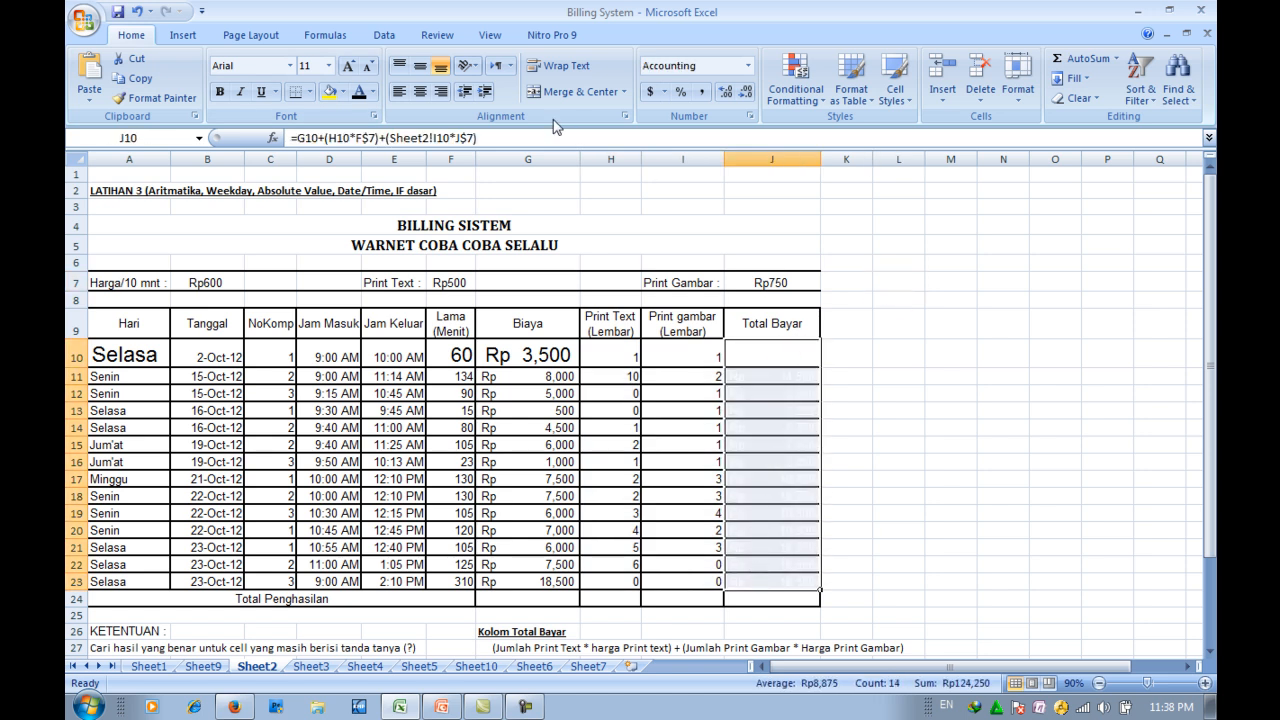
{"action": "left_click", "coordinate": [360, 97]}
{"action": "left_click", "coordinate": [357, 91]}
{"action": "left_click", "coordinate": [988, 426]}
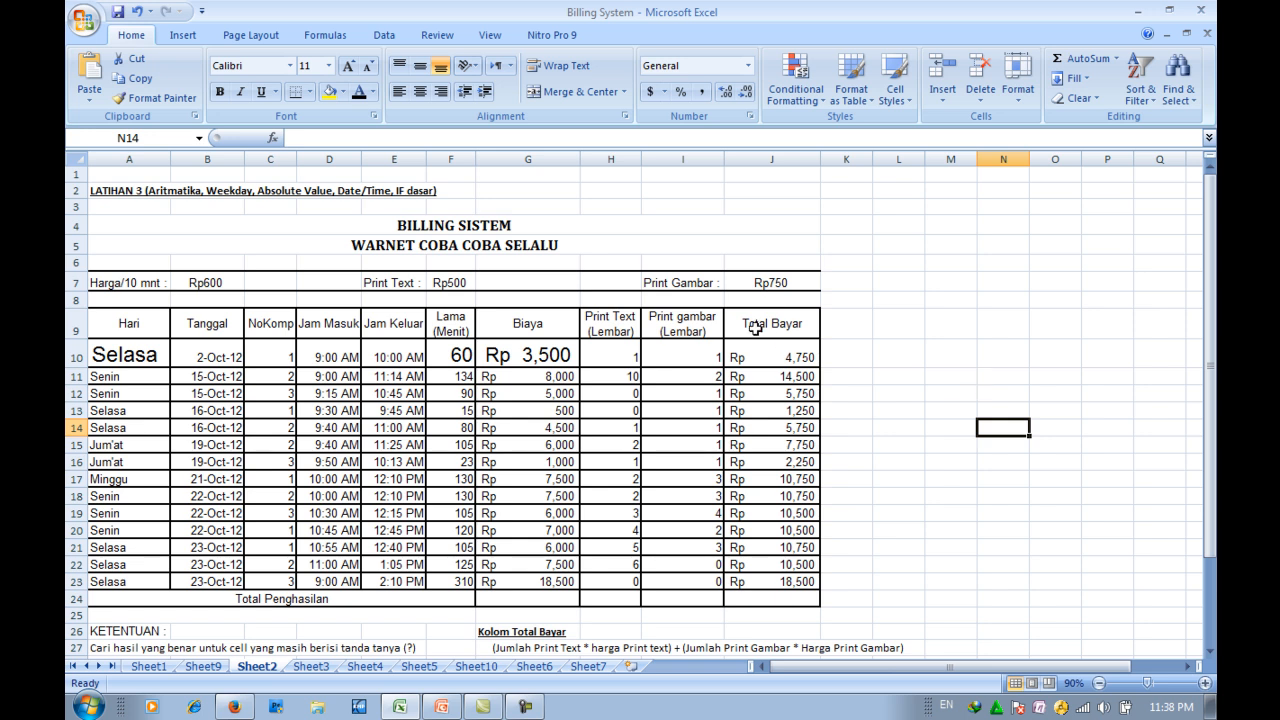
Examine the print prices in F7 and J7, the page counts in H10 and I10, and the Total Bayar formula in J10
{"action": "left_click", "coordinate": [466, 282]}
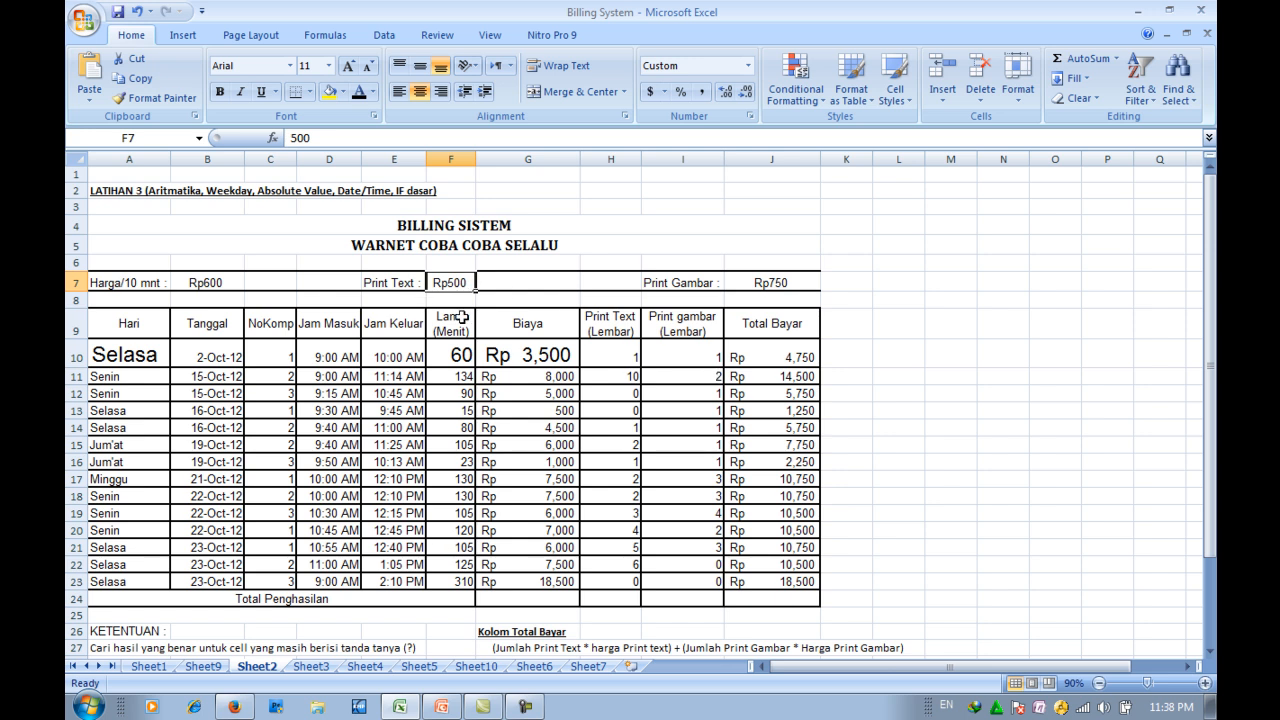
{"action": "left_click", "coordinate": [786, 283]}
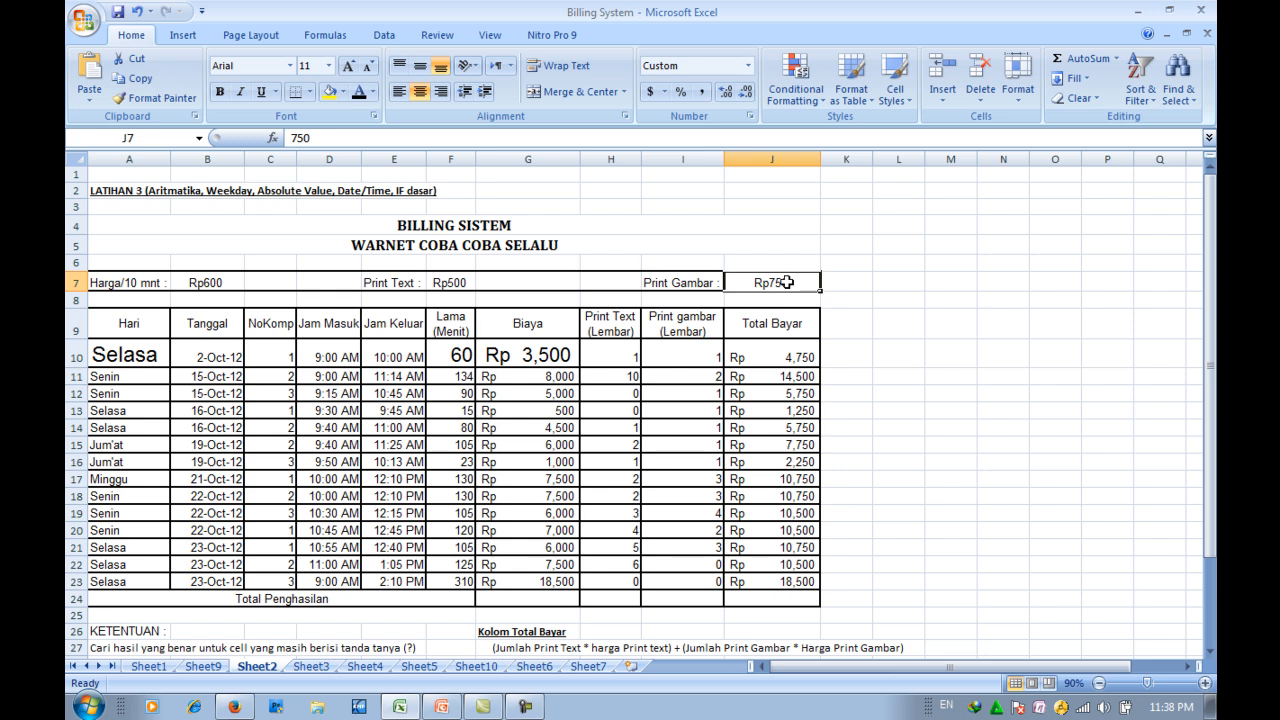
{"action": "left_click", "coordinate": [770, 357]}
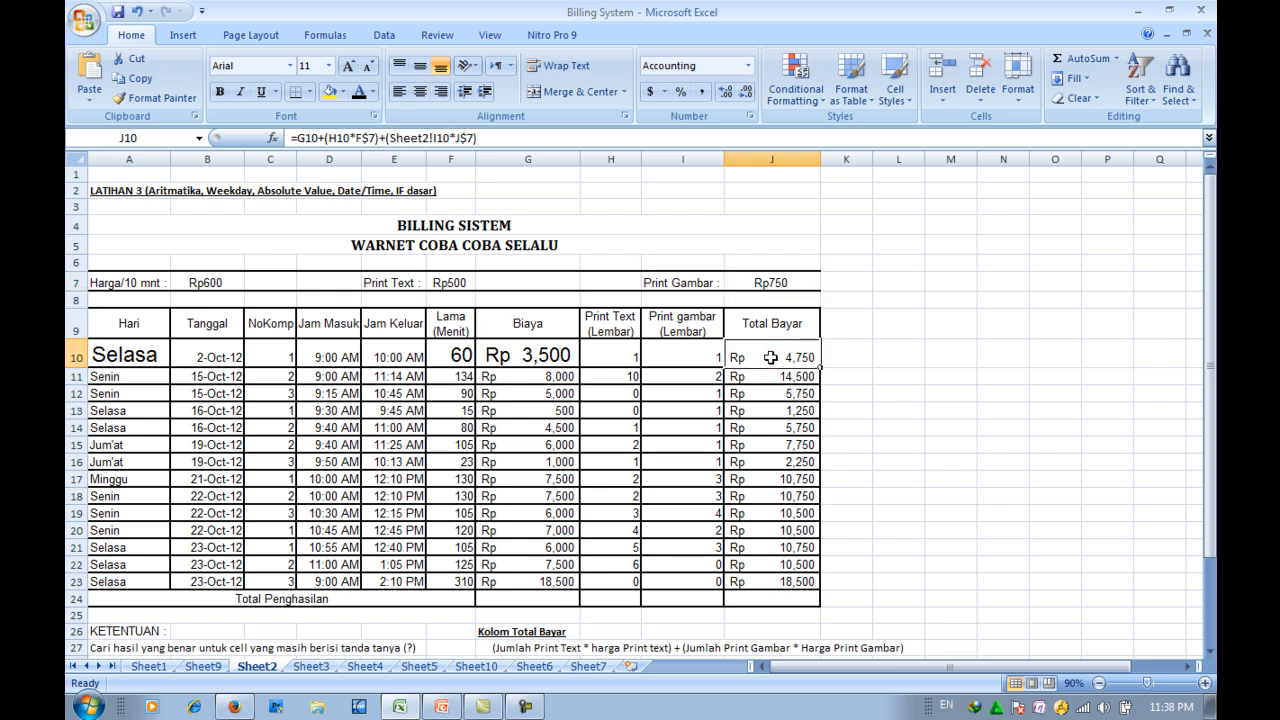
{"action": "left_click", "coordinate": [605, 356]}
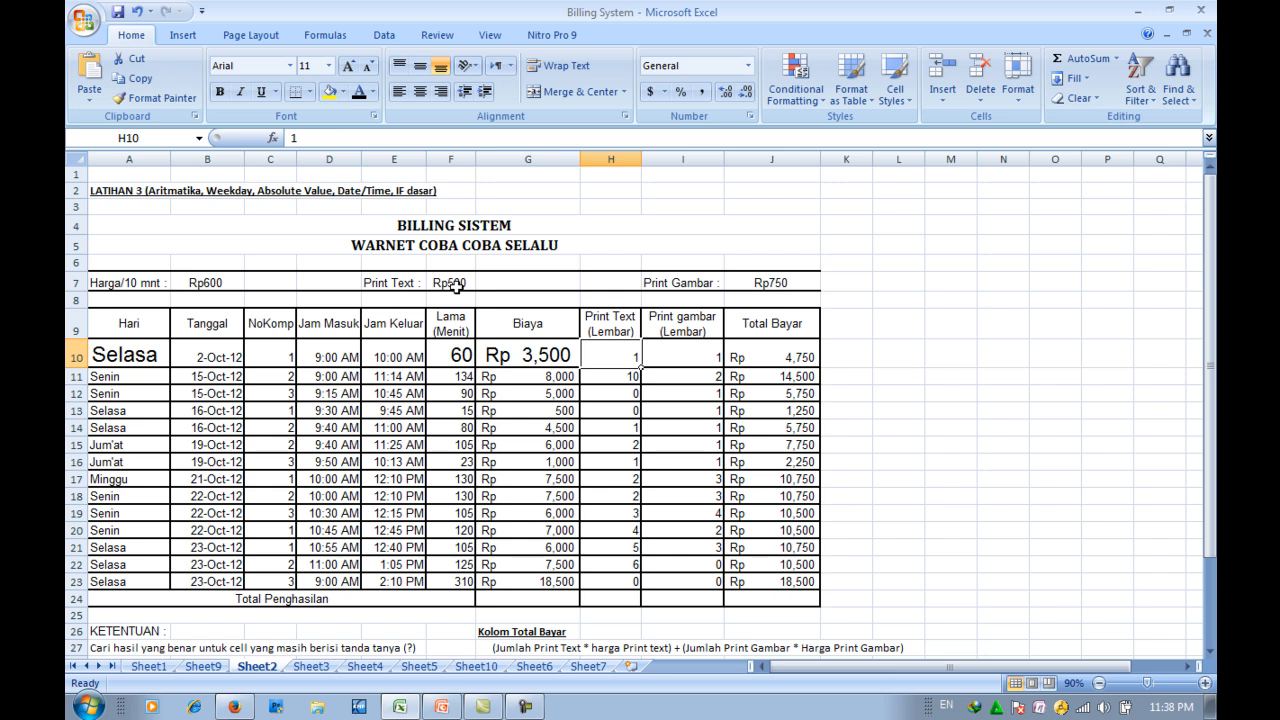
{"action": "left_click", "coordinate": [660, 350]}
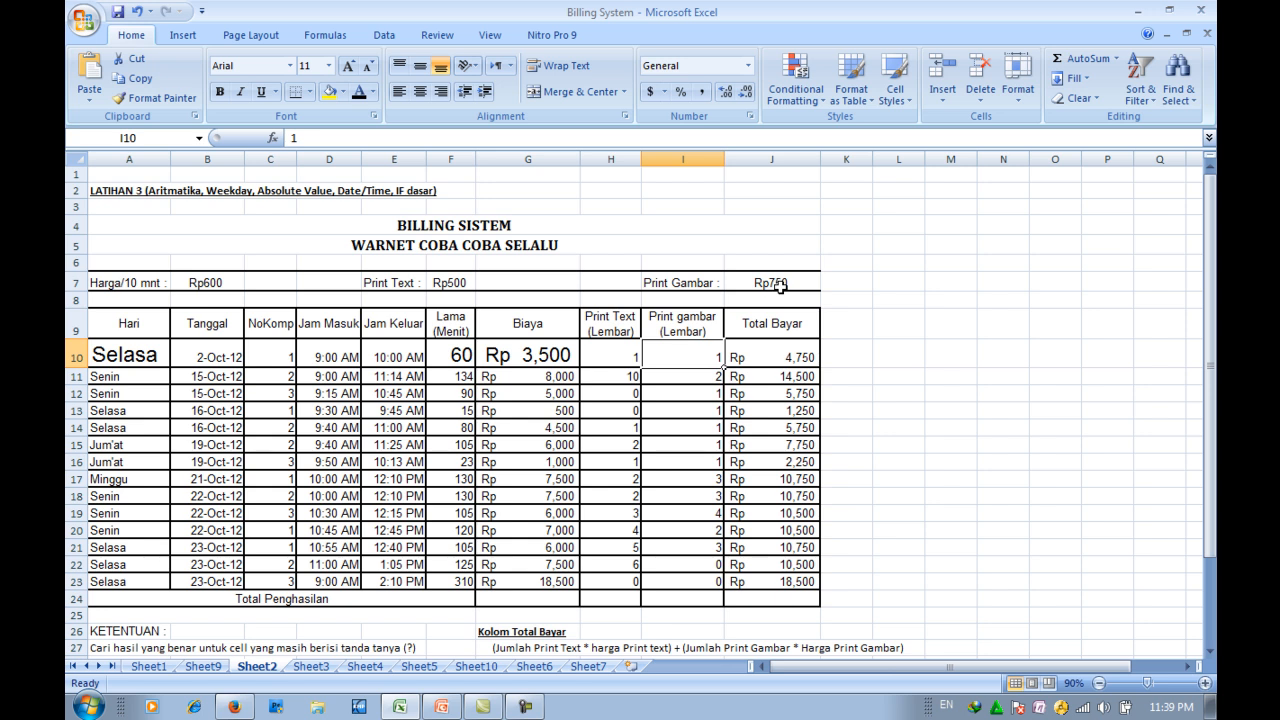
{"action": "double_click", "coordinate": [780, 357]}
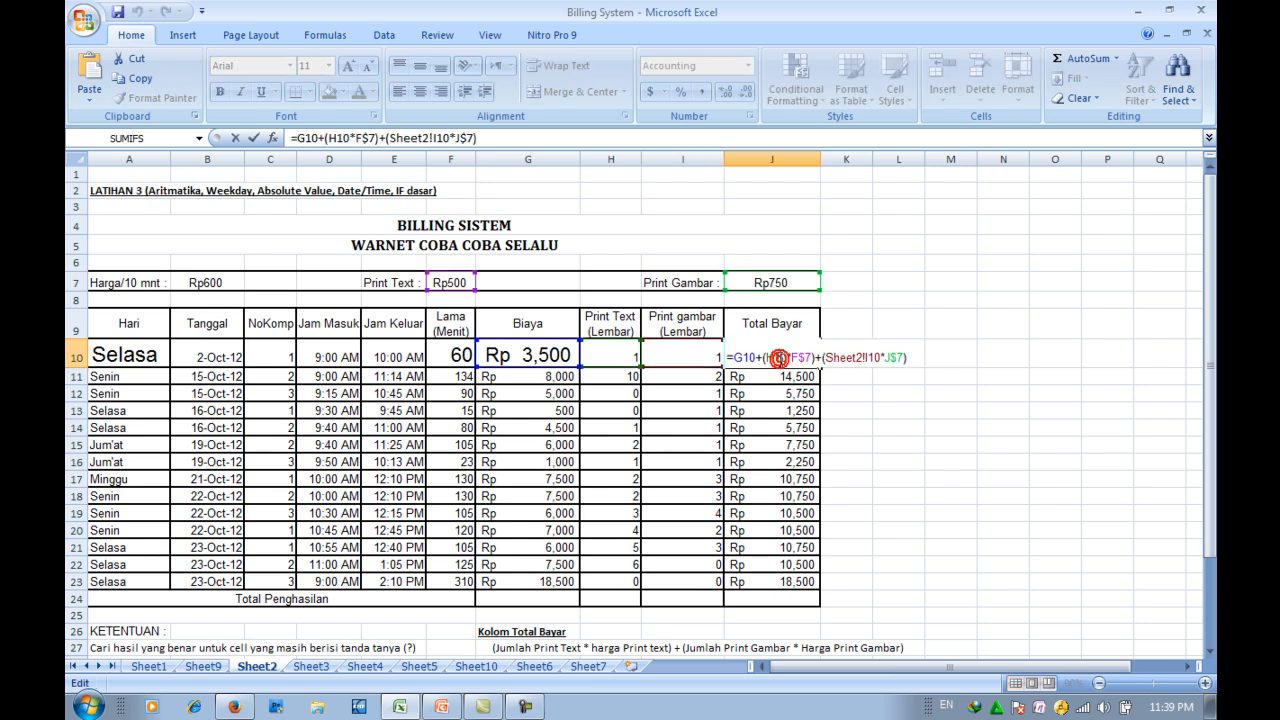
{"action": "key", "text": "Escape"}
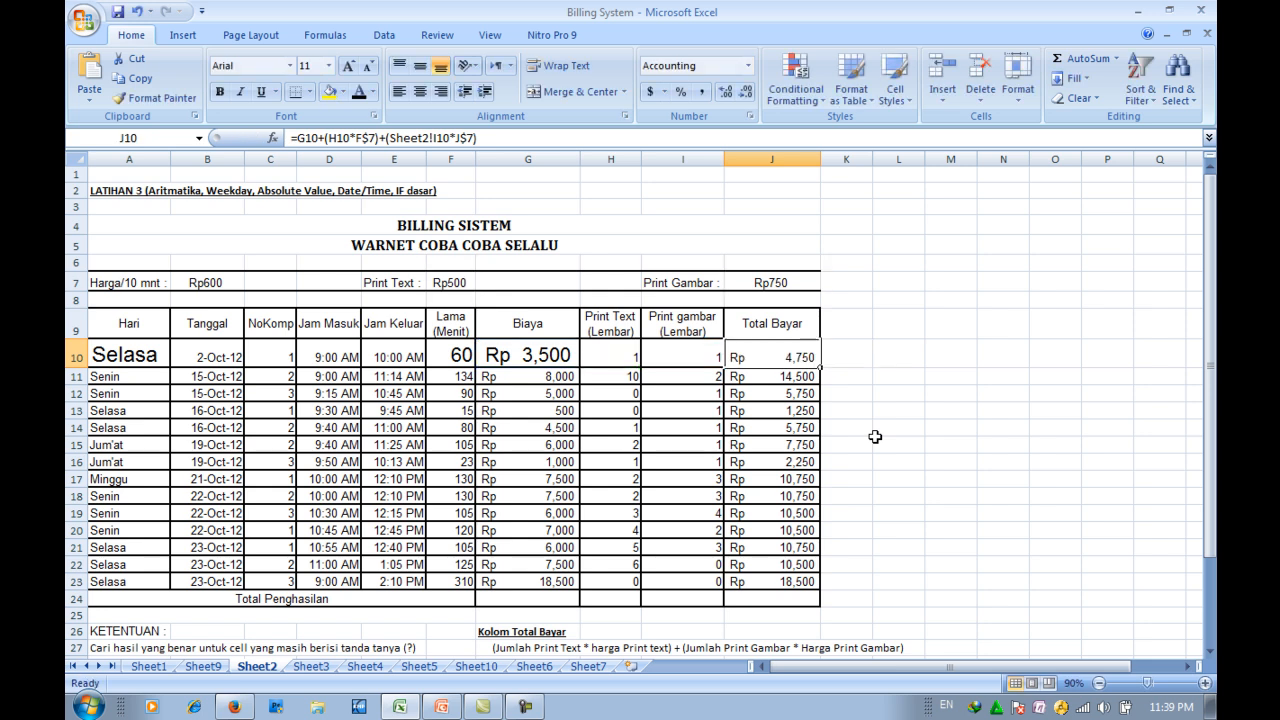
Set J10's font size to 16 and remove the Sheet2! reference so its formula reads =G10+(H10*F$7)+(I10*J$7)
{"action": "left_click", "coordinate": [329, 66]}
{"action": "left_click", "coordinate": [310, 182]}
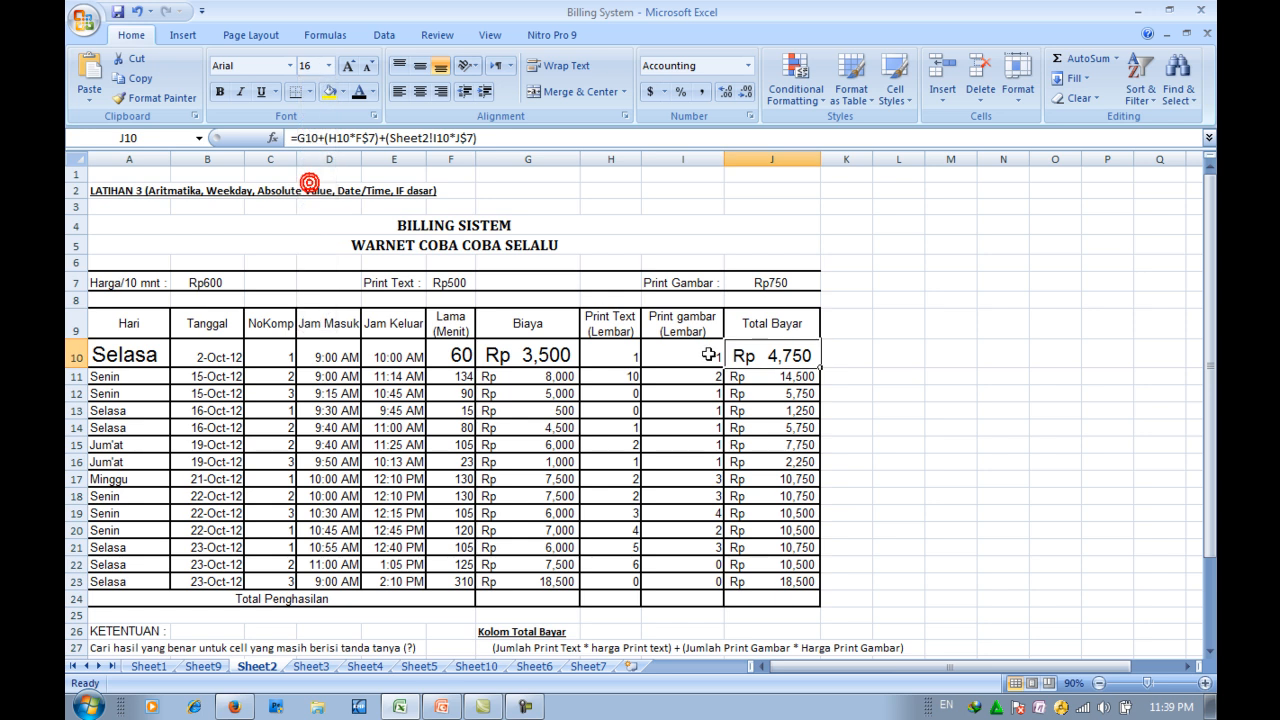
{"action": "double_click", "coordinate": [780, 358]}
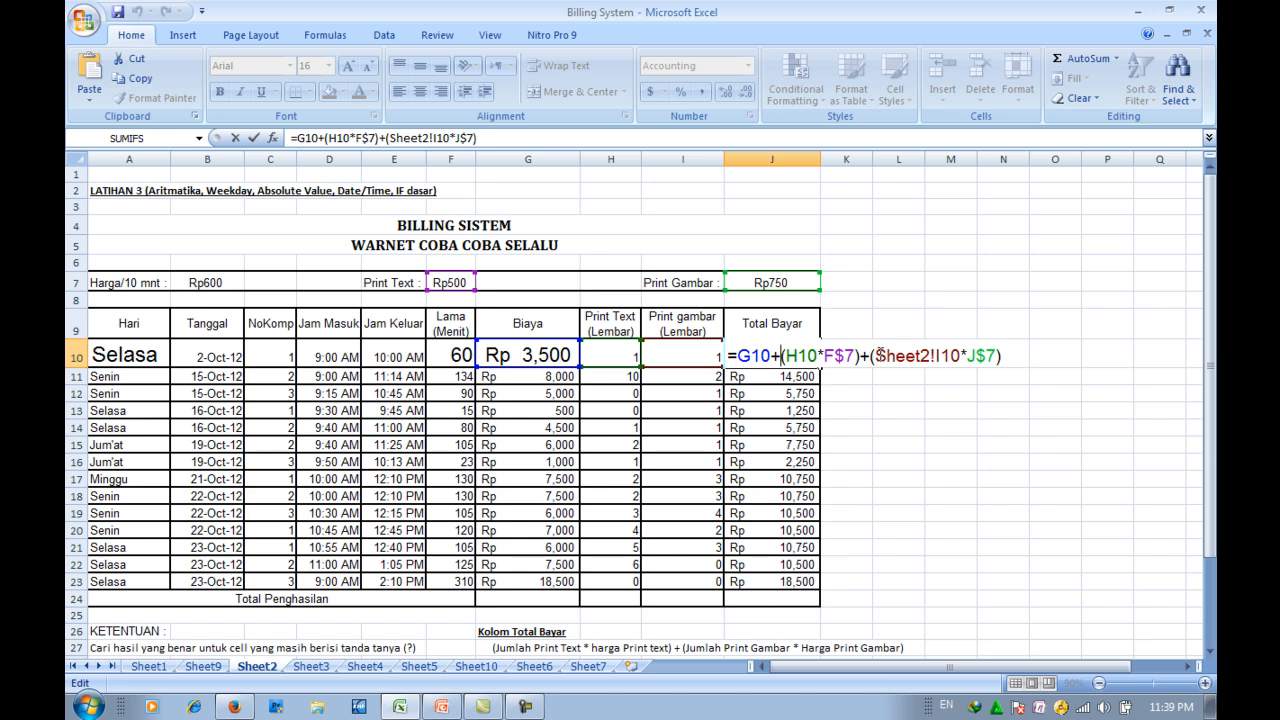
{"action": "left_click_drag", "start_coordinate": [875, 355], "coordinate": [933, 356]}
{"action": "key", "text": "BackSpace"}
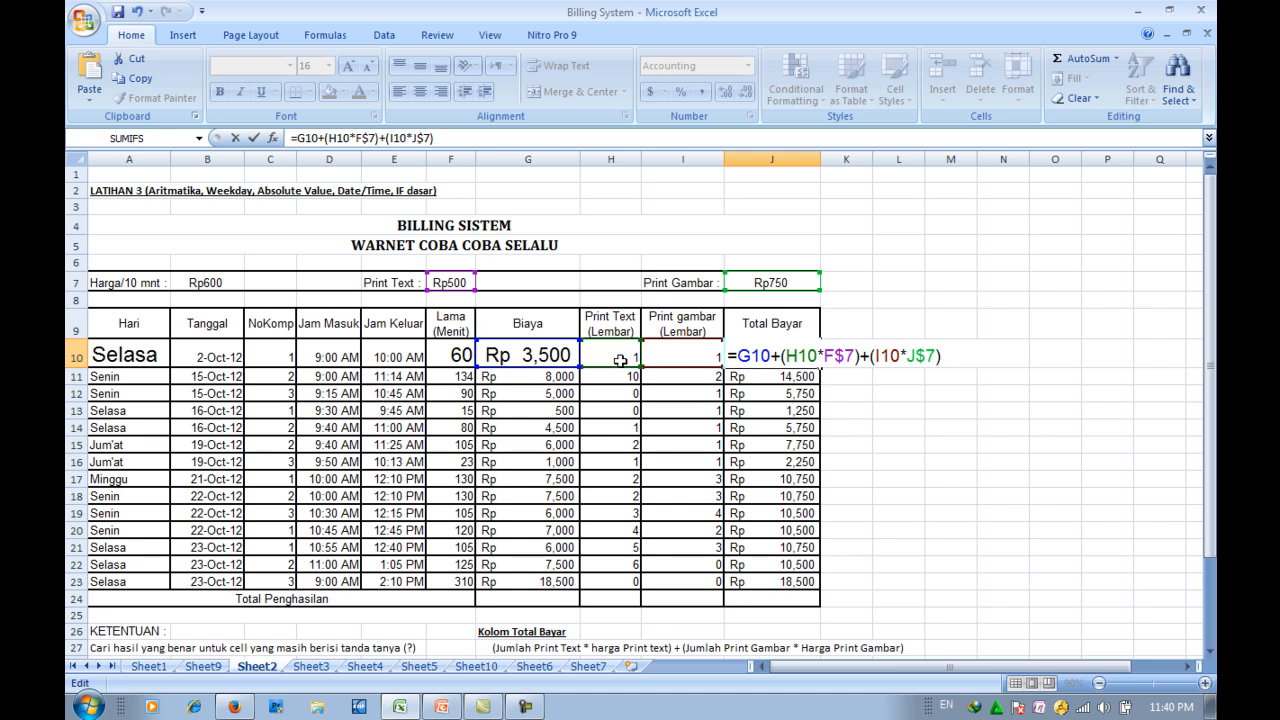
{"action": "key", "text": "Return"}
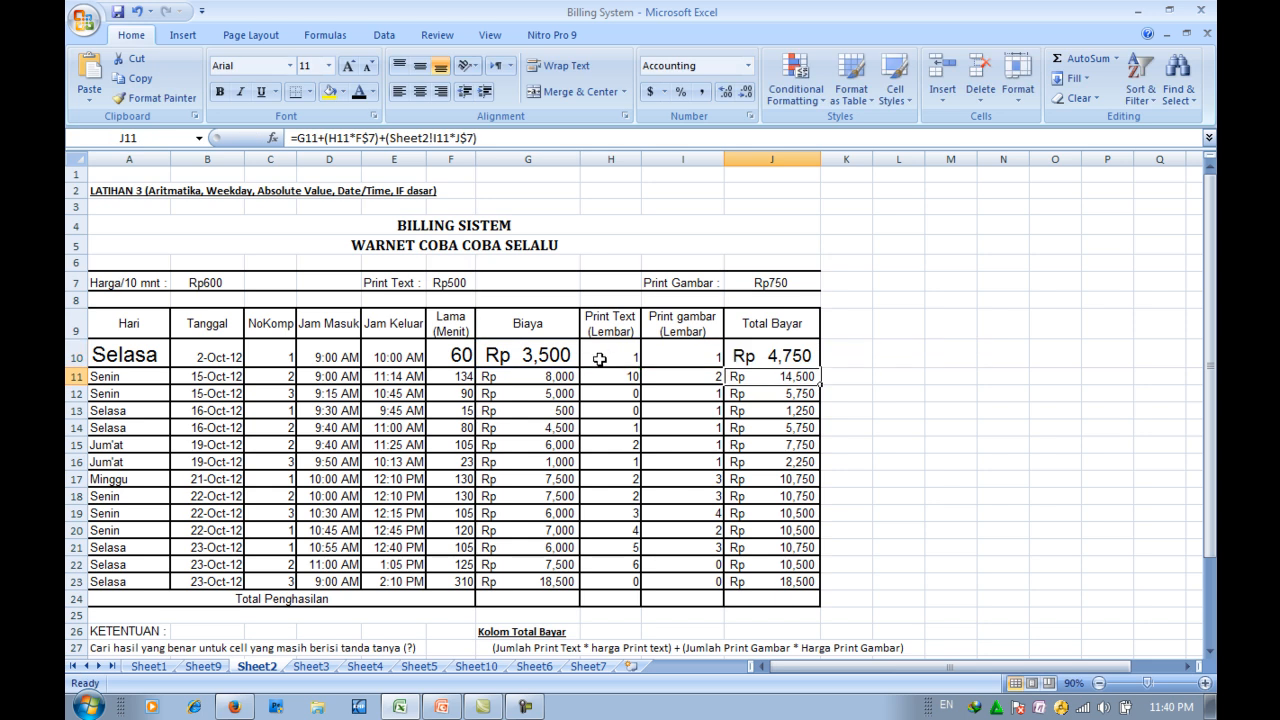
Review the simplified Total Bayar formula in J10 and fill it down through J21
{"action": "double_click", "coordinate": [795, 345]}
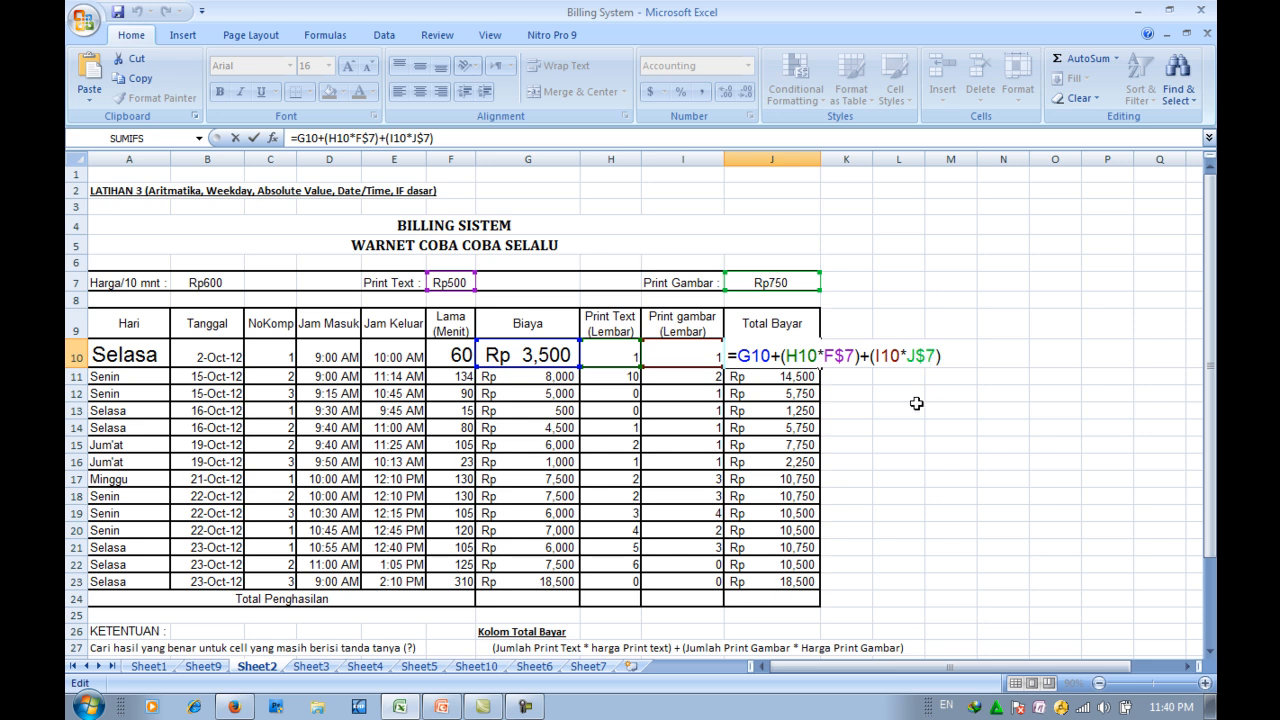
{"action": "key", "text": "Return"}
{"action": "left_click", "coordinate": [763, 352]}
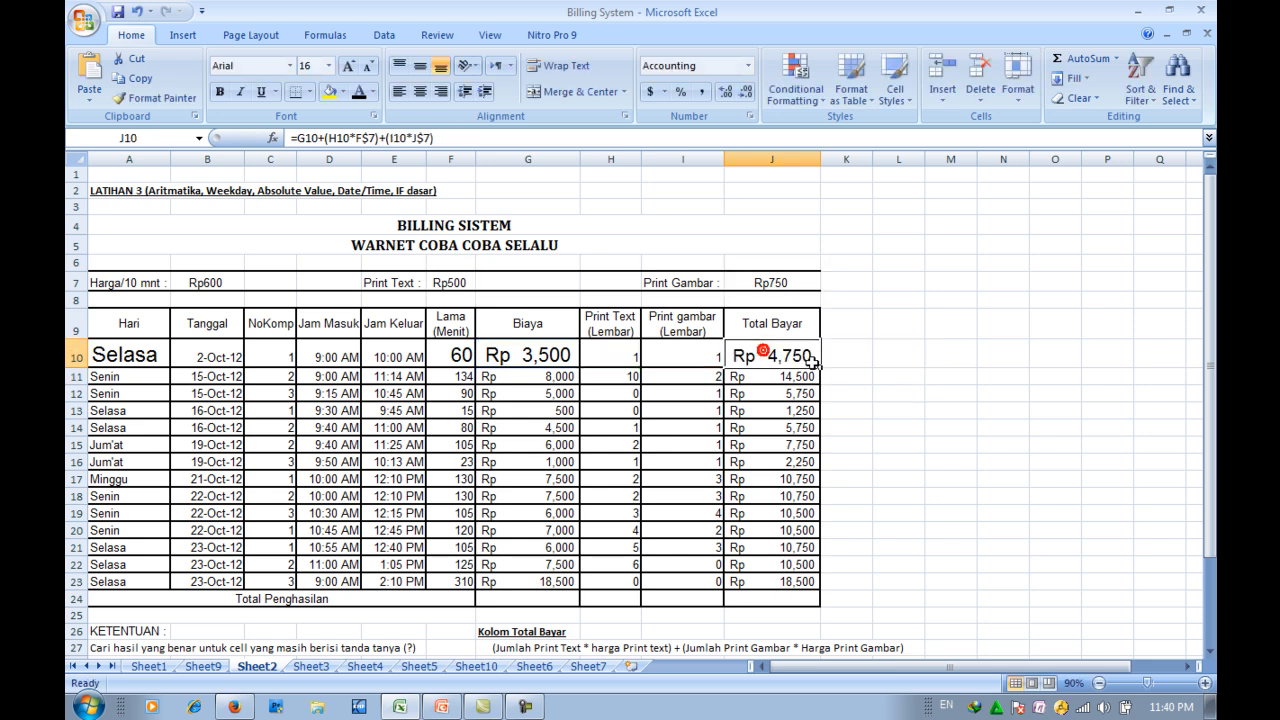
{"action": "left_click_drag", "start_coordinate": [820, 367], "coordinate": [820, 553]}
Examine the filled Total Bayar formulas in J11 and J12 to compare their relative and absolute references
{"action": "left_click", "coordinate": [785, 380]}
{"action": "double_click", "coordinate": [785, 380]}
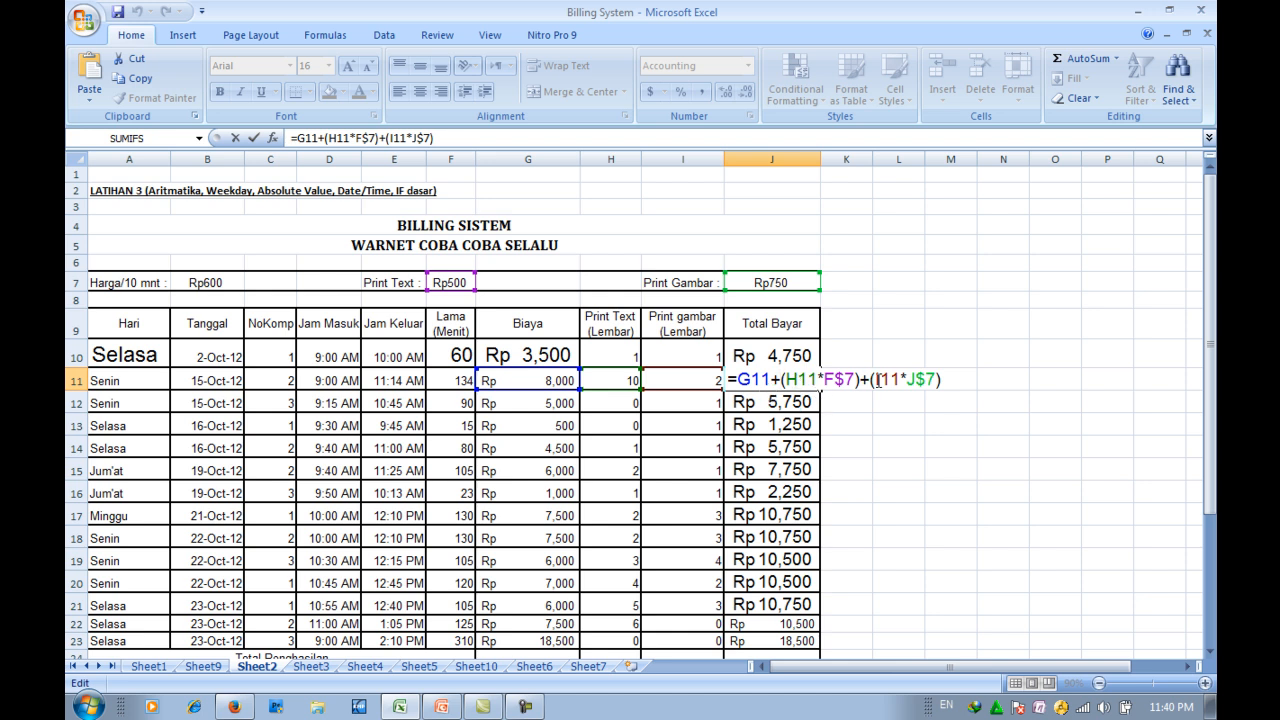
{"action": "key", "text": "Return"}
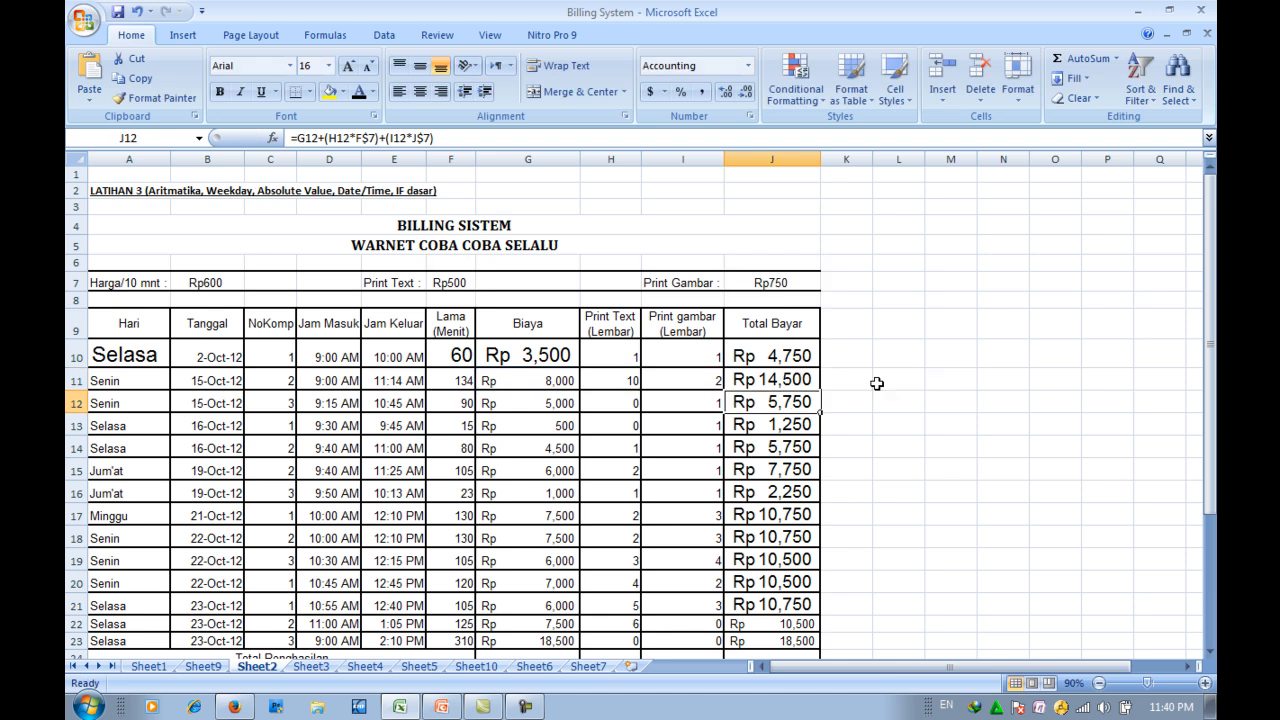
{"action": "double_click", "coordinate": [779, 402]}
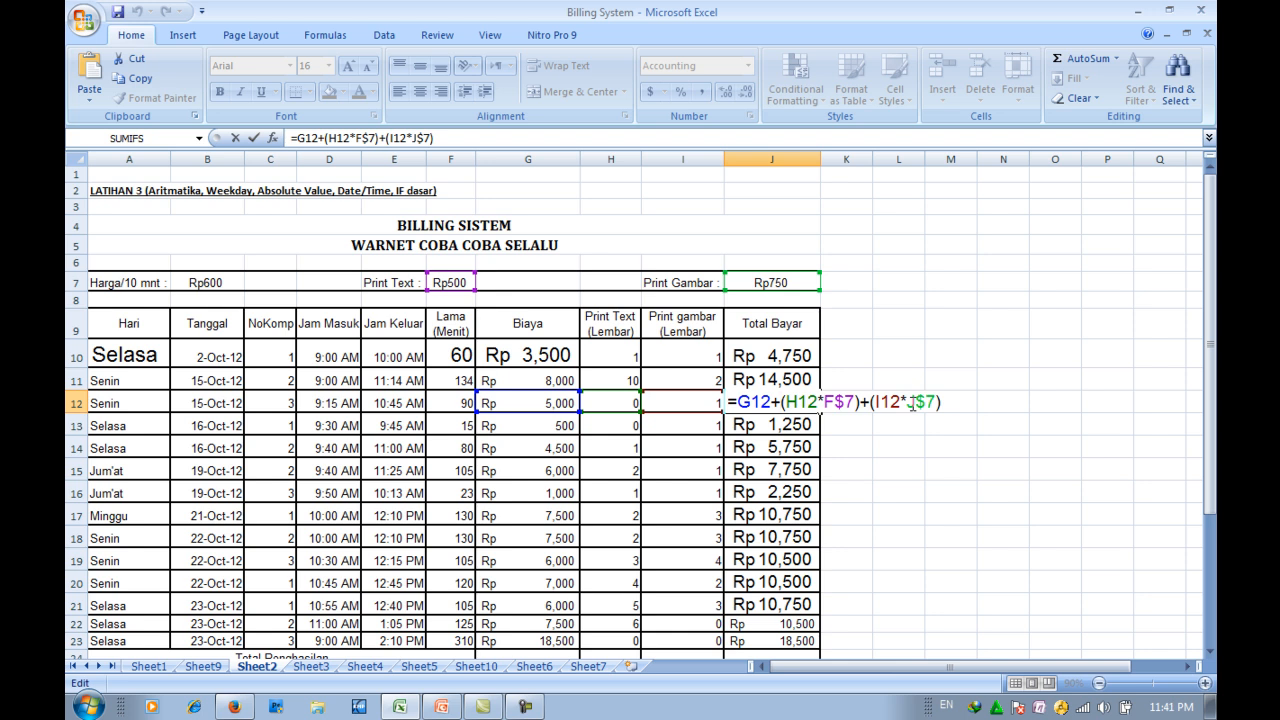
{"action": "key", "text": "Return"}
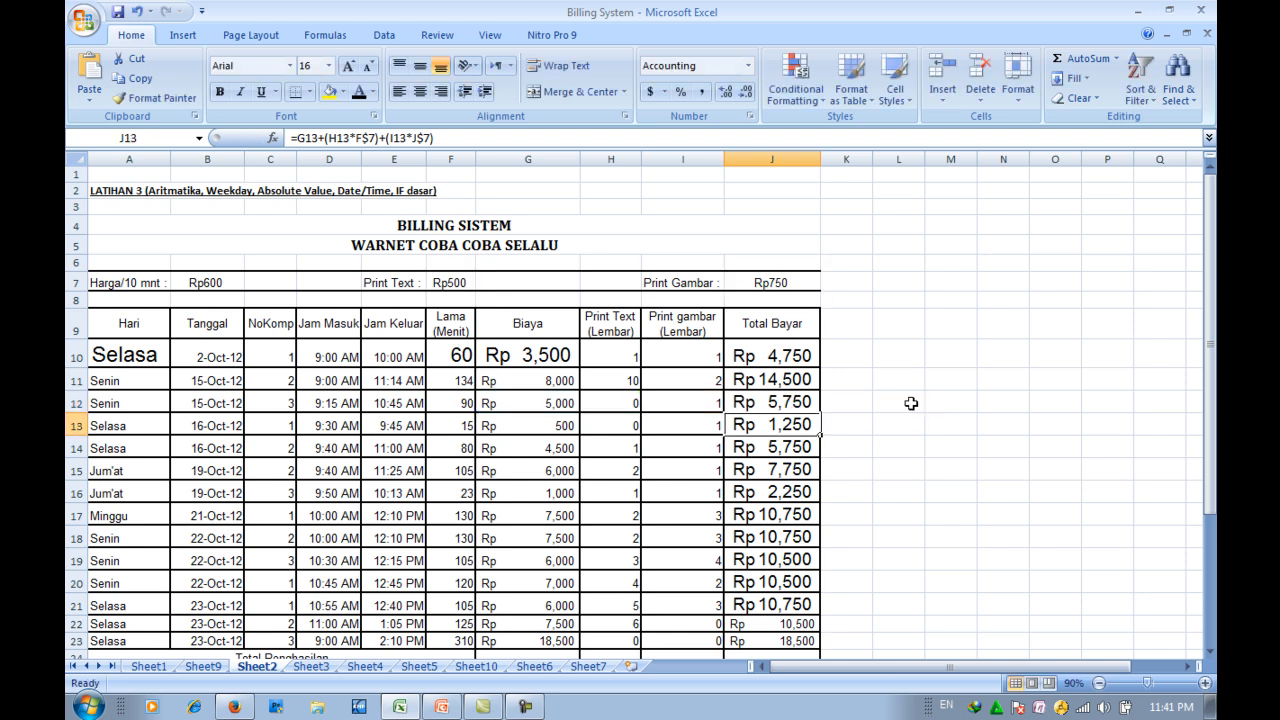
Reveal the hidden values of the Total Penghasilan row, G24:J24, by applying the dark font color
{"action": "scroll", "coordinate": [790, 400], "scroll_direction": "down", "scroll_amount": 3}
{"action": "left_click_drag", "start_coordinate": [495, 487], "coordinate": [763, 487]}
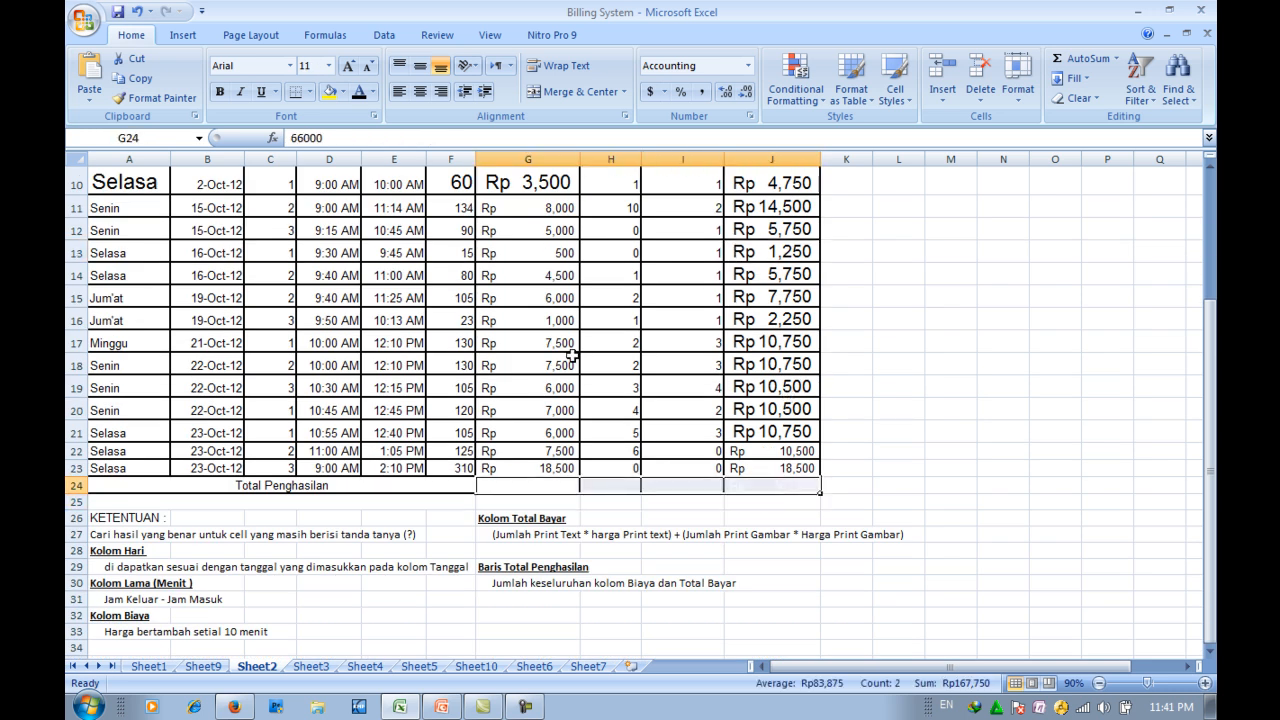
{"action": "left_click", "coordinate": [359, 91]}
{"action": "left_click", "coordinate": [1012, 381]}
Clear the Total Penghasilan values in G24 and J24 and set G24's font size to 20
{"action": "left_click", "coordinate": [538, 484]}
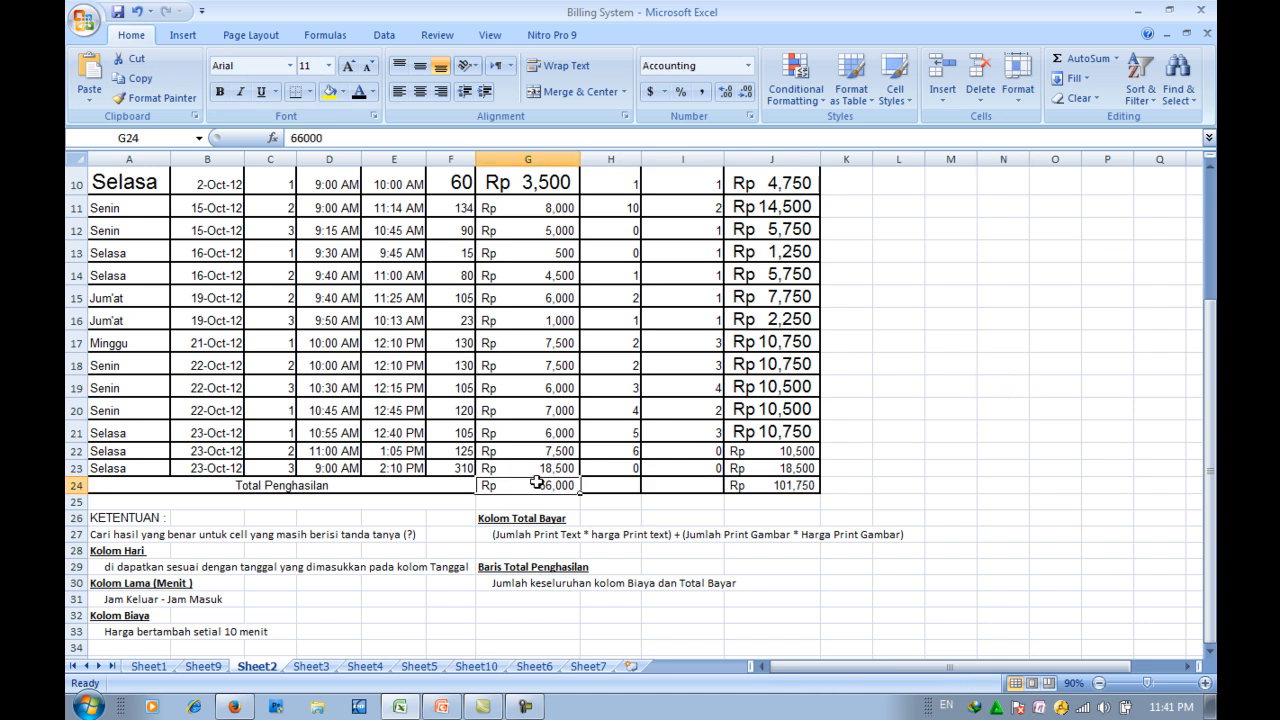
{"action": "left_click", "coordinate": [772, 487]}
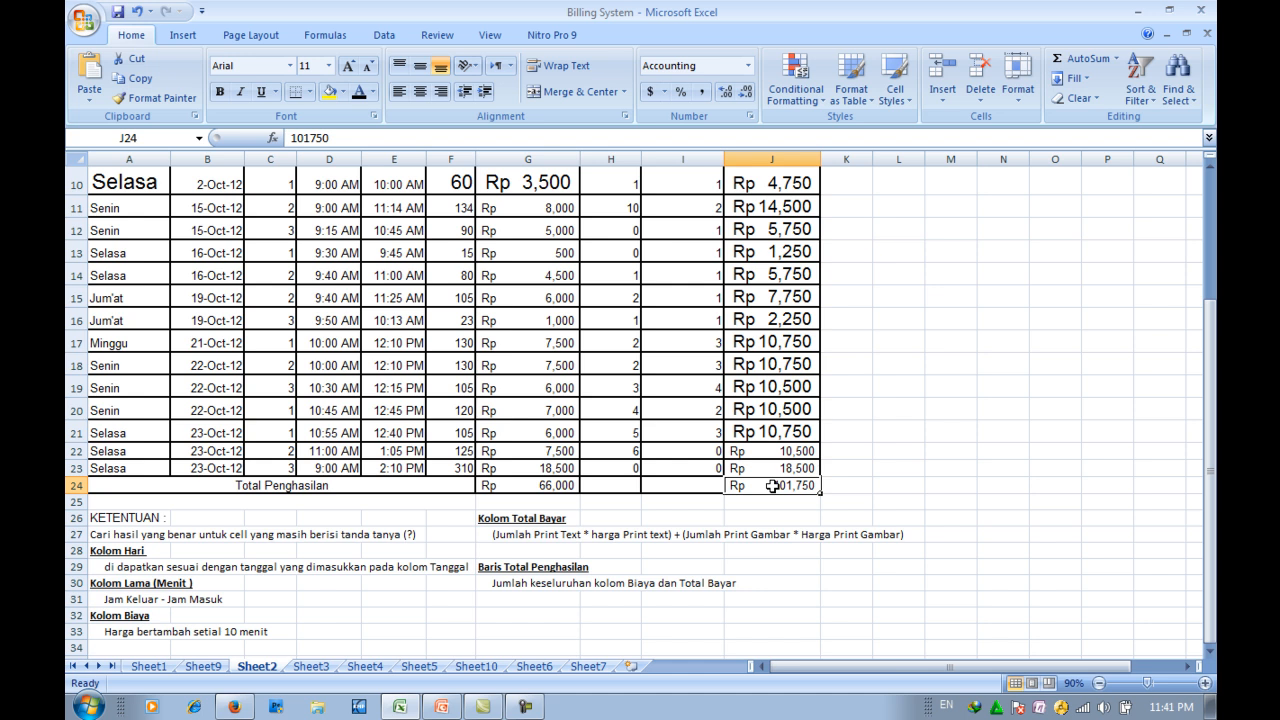
{"action": "scroll", "coordinate": [776, 487], "scroll_direction": "up", "scroll_amount": 3}
{"action": "scroll", "coordinate": [788, 494], "scroll_direction": "down", "scroll_amount": 2}
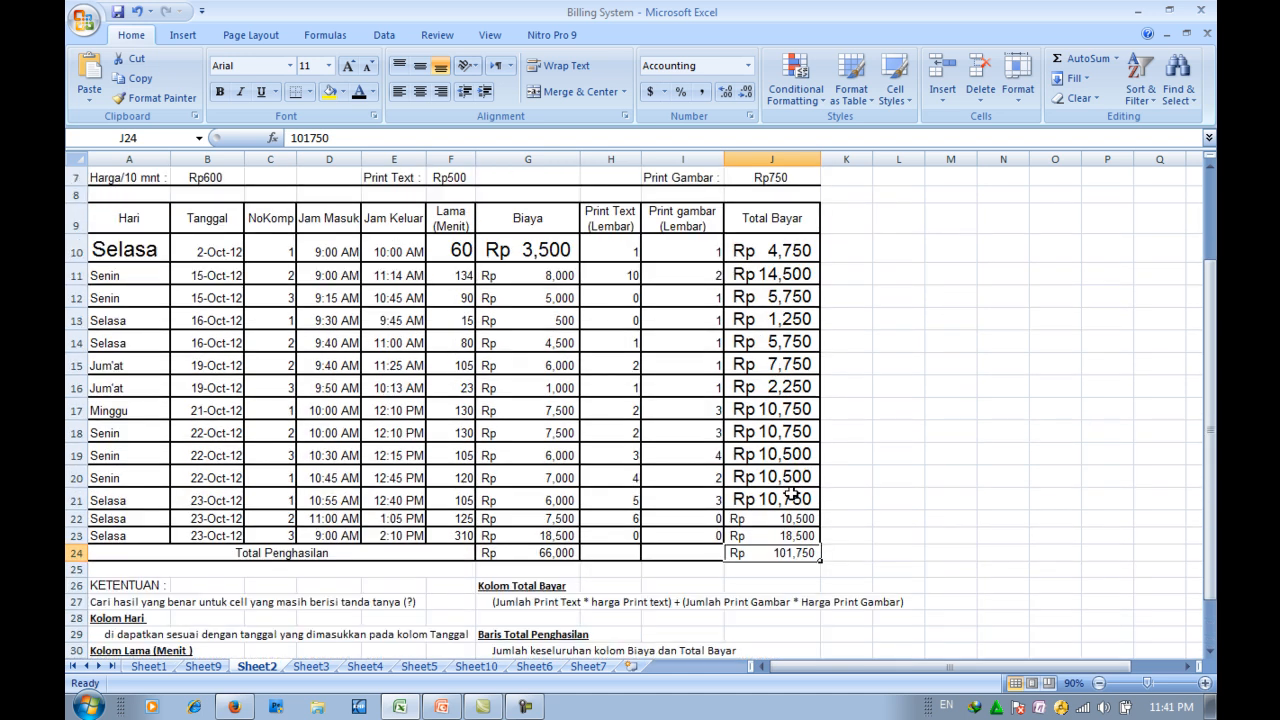
{"action": "left_click", "coordinate": [486, 552]}
{"action": "key", "text": "Delete"}
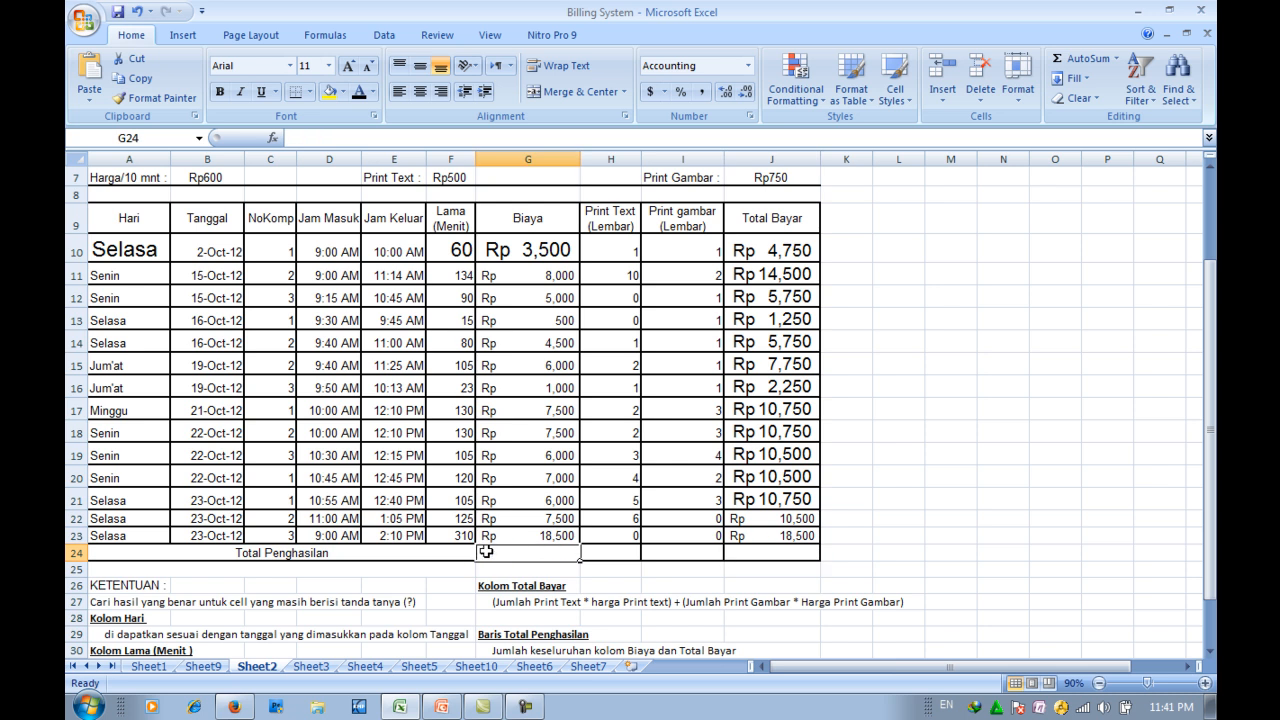
{"action": "left_click", "coordinate": [328, 66]}
{"action": "left_click", "coordinate": [309, 216]}
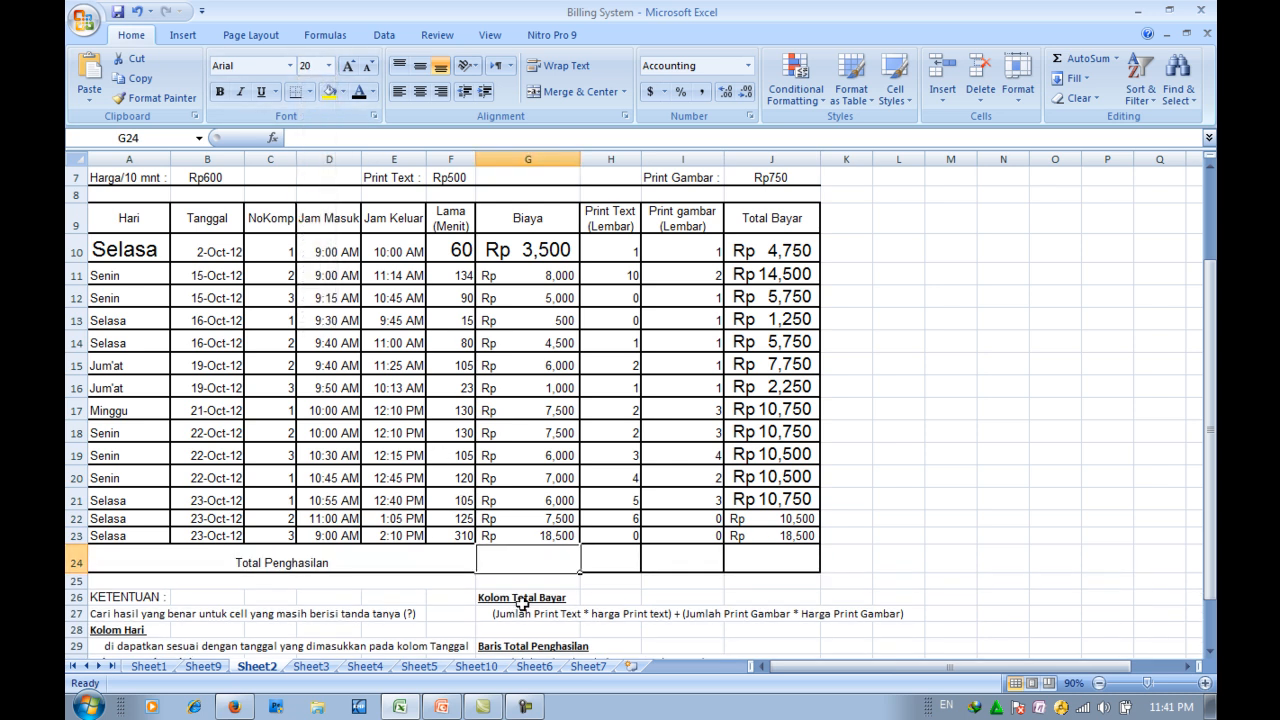
Total the Biaya column in G24 with =SUM(G10:G23) and widen column G to fit the larger figures
{"action": "type", "text": "=s"}
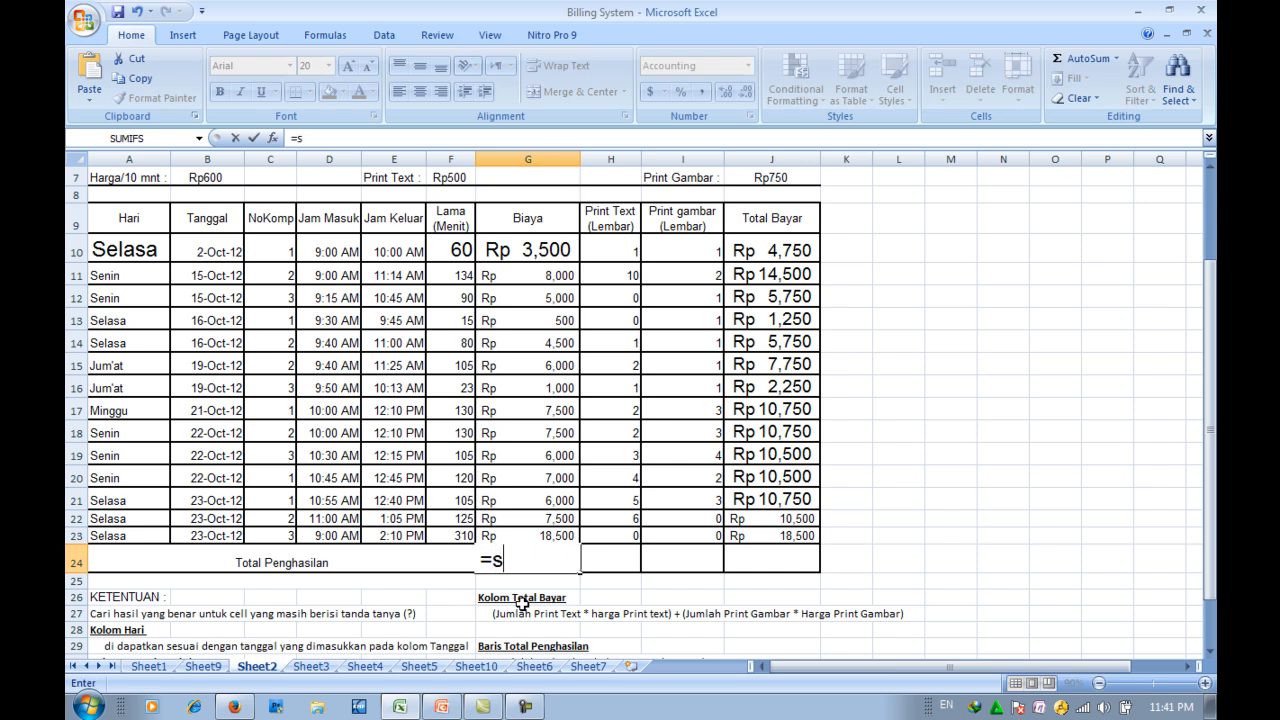
{"action": "type", "text": "um"}
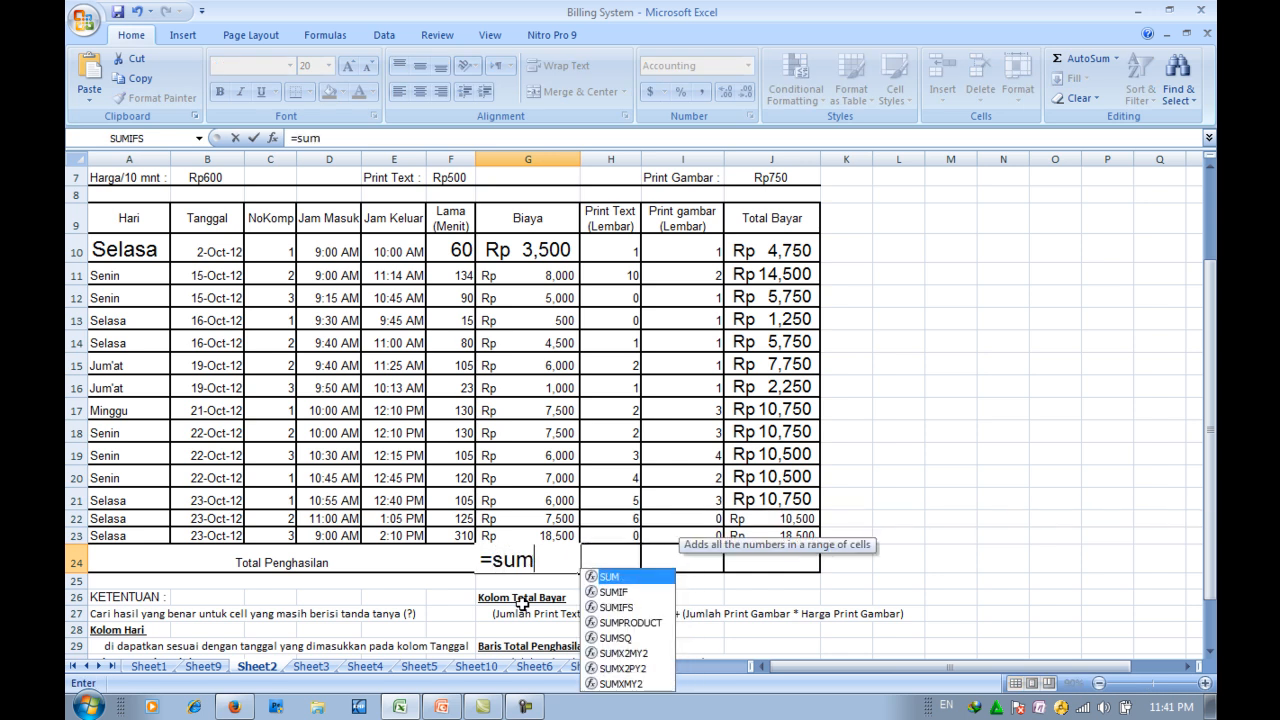
{"action": "type", "text": "("}
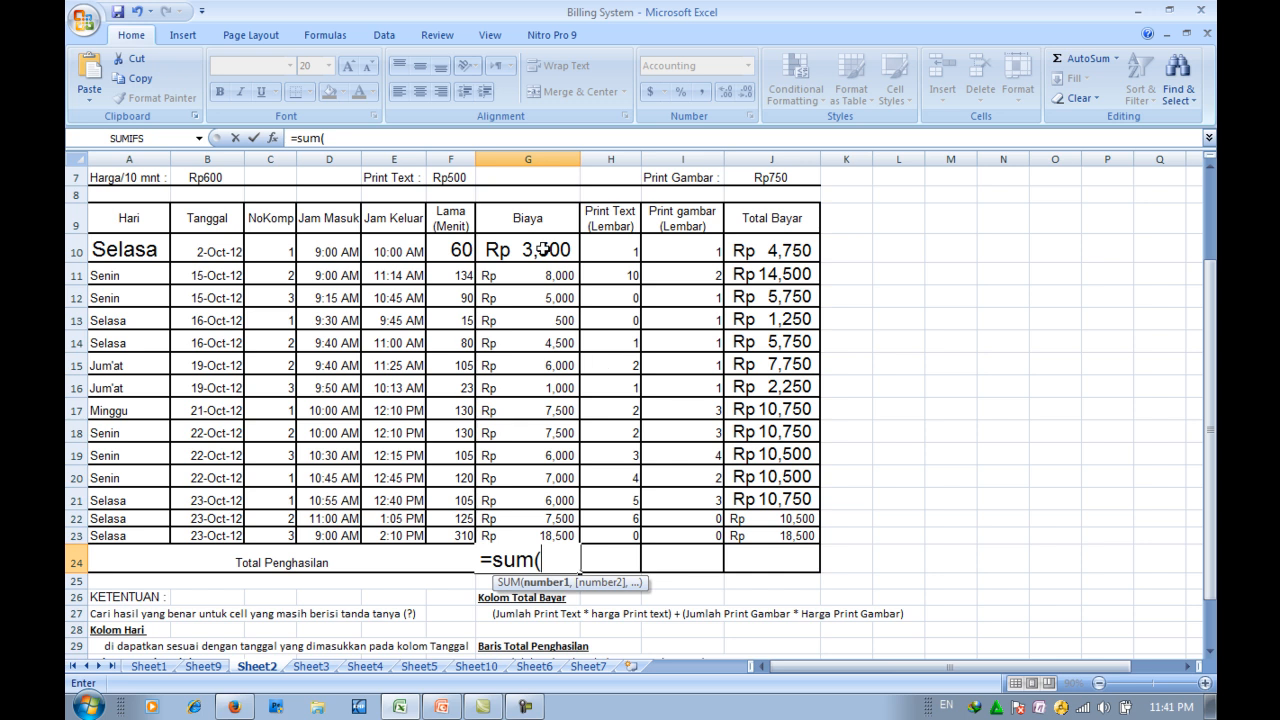
{"action": "left_click_drag", "start_coordinate": [541, 249], "coordinate": [548, 528]}
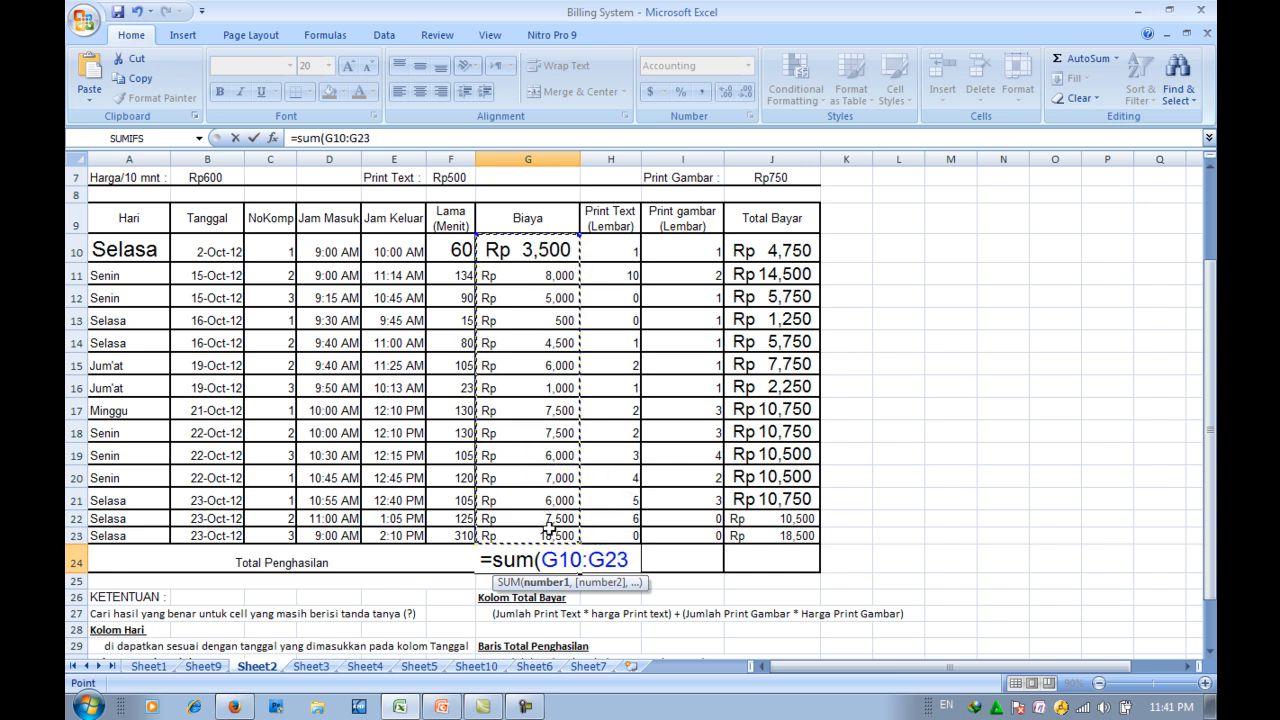
{"action": "type", "text": ")"}
{"action": "key", "text": "Return"}
{"action": "left_click_drag", "start_coordinate": [580, 163], "coordinate": [608, 163]}
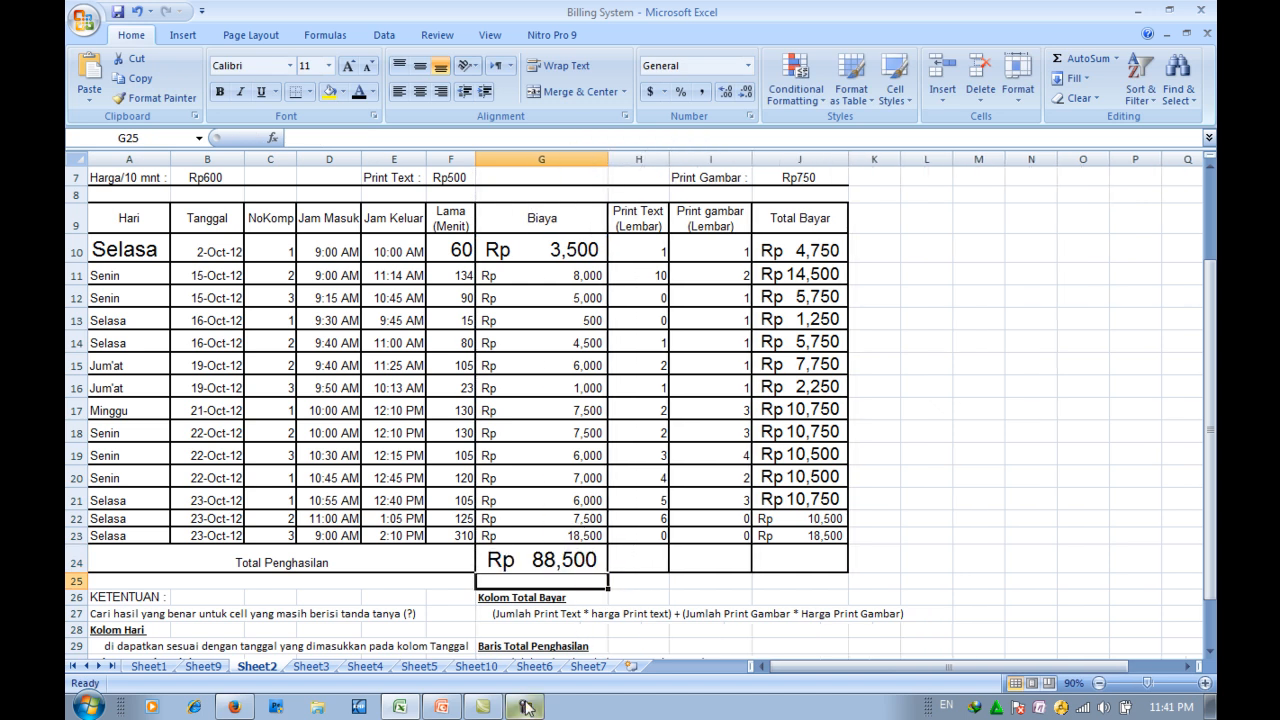
Fill the G24 sum formula across the Total Penghasilan row through J24 and widen column J
{"action": "mouse_move", "coordinate": [524, 706]}
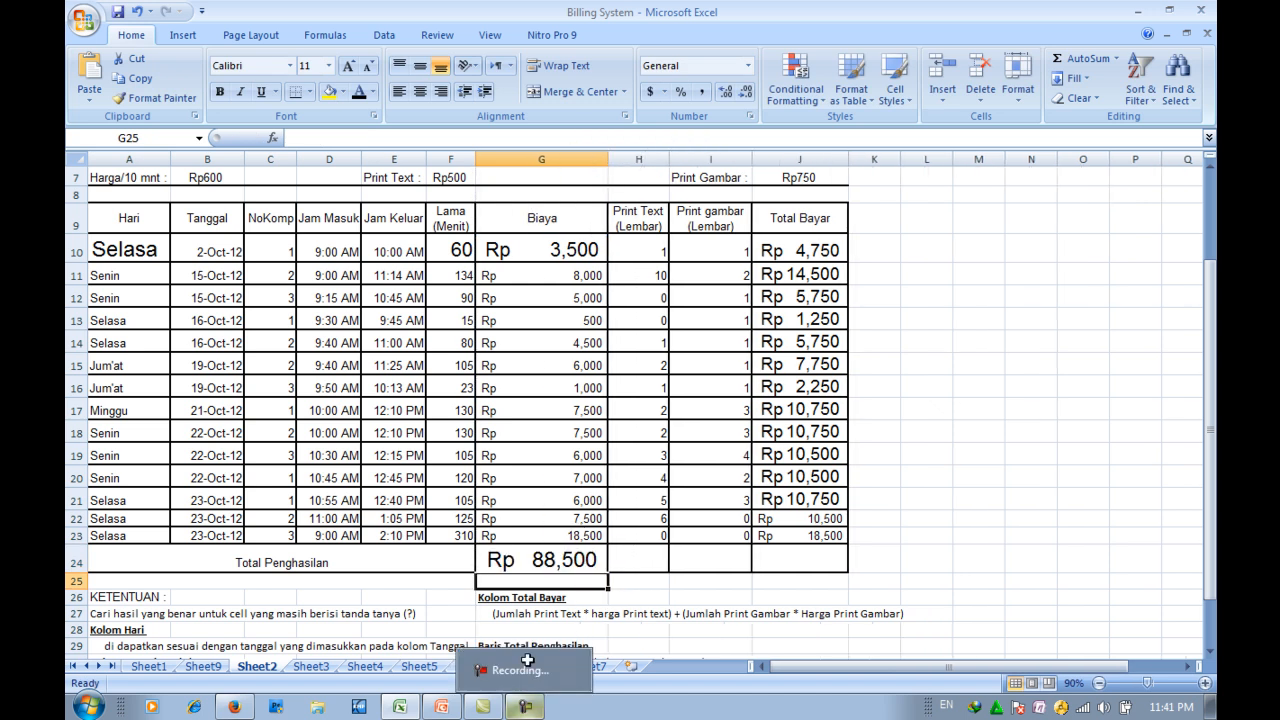
{"action": "left_click", "coordinate": [556, 560]}
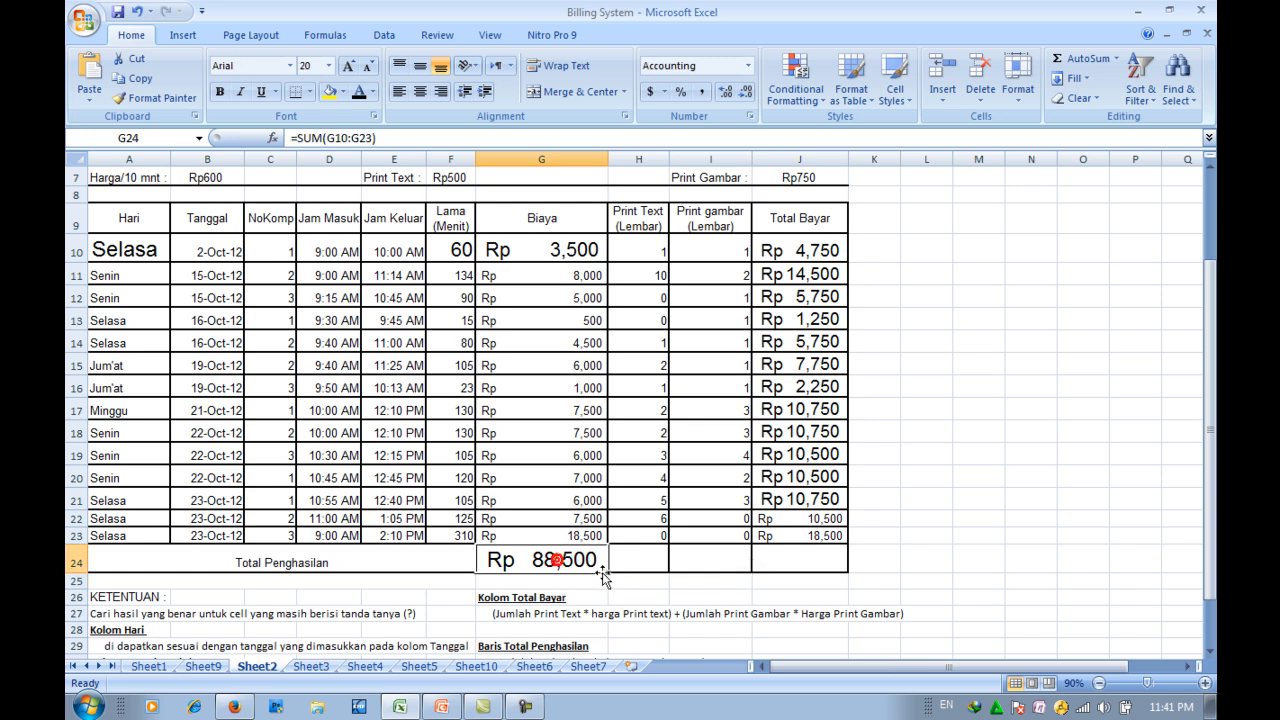
{"action": "left_click_drag", "start_coordinate": [608, 575], "coordinate": [830, 577]}
{"action": "left_click", "coordinate": [978, 499]}
{"action": "left_click_drag", "start_coordinate": [849, 159], "coordinate": [895, 192]}
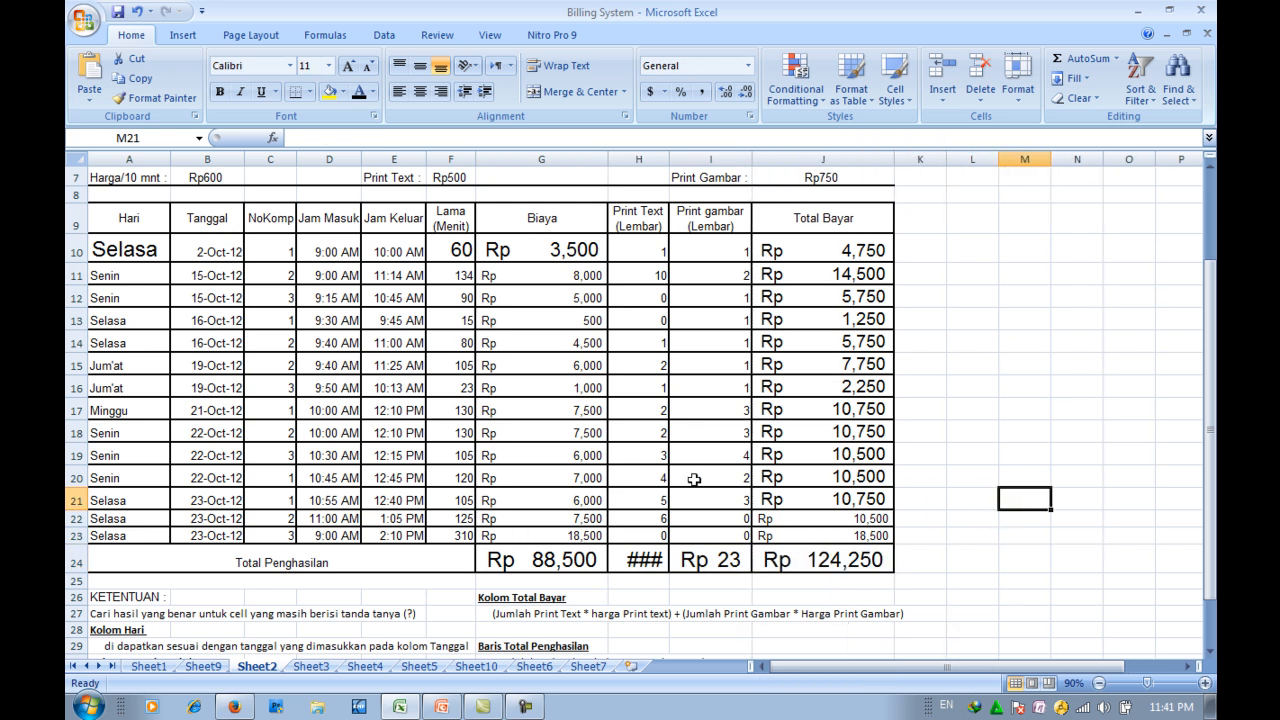
Clear the unneeded sums under the Print Text and Print Gambar columns in H24:I24
{"action": "left_click_drag", "start_coordinate": [640, 558], "coordinate": [708, 550]}
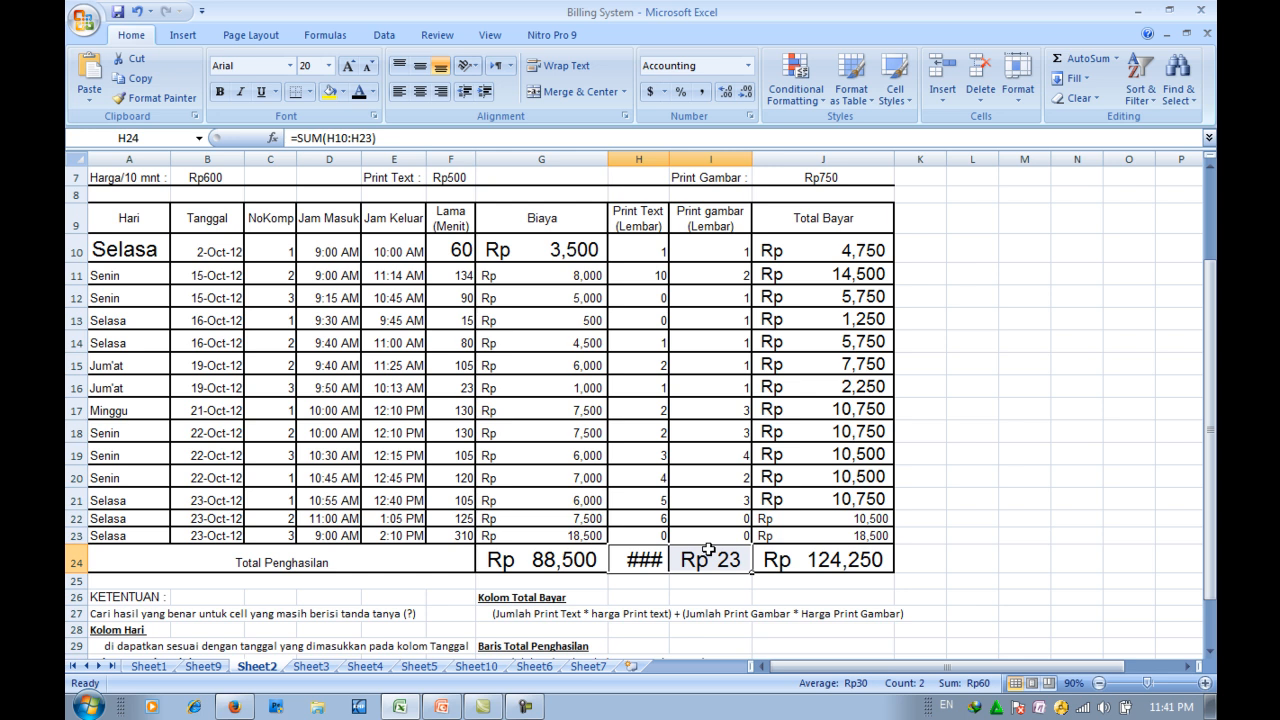
{"action": "key", "text": "Delete"}
{"action": "left_click", "coordinate": [1018, 456]}
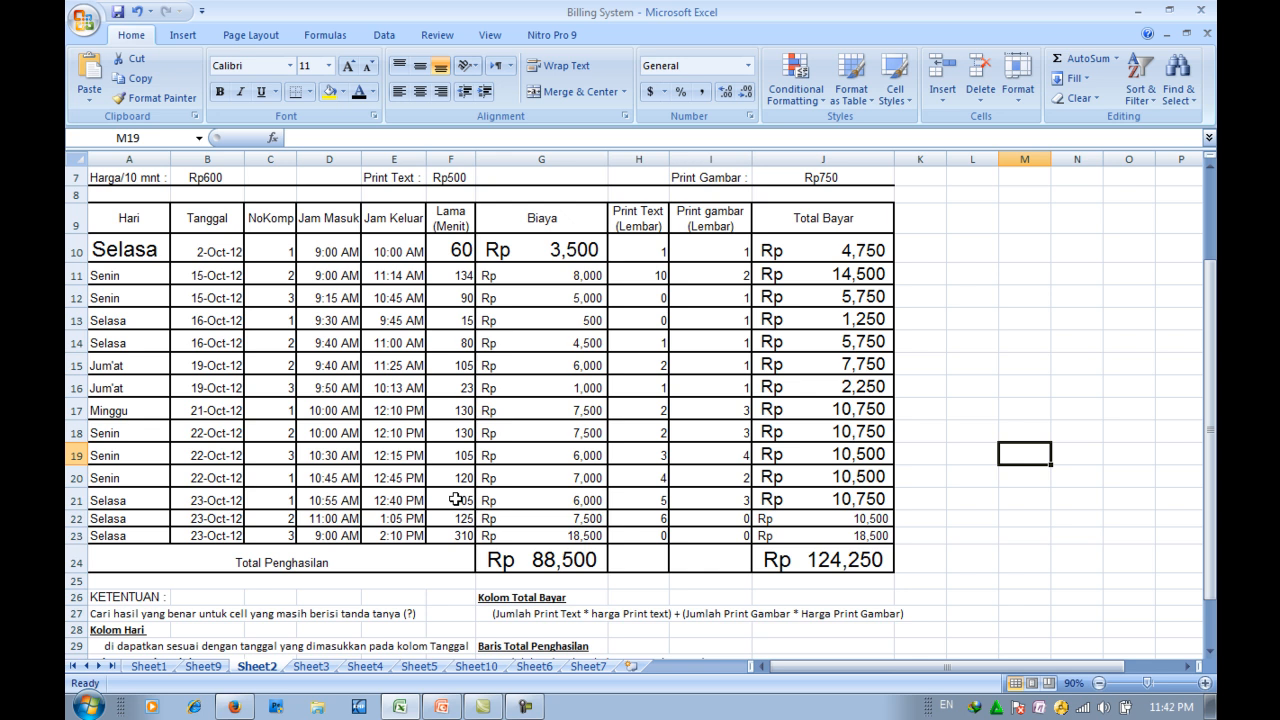
{"action": "scroll", "coordinate": [456, 499], "scroll_direction": "up", "scroll_amount": 2}
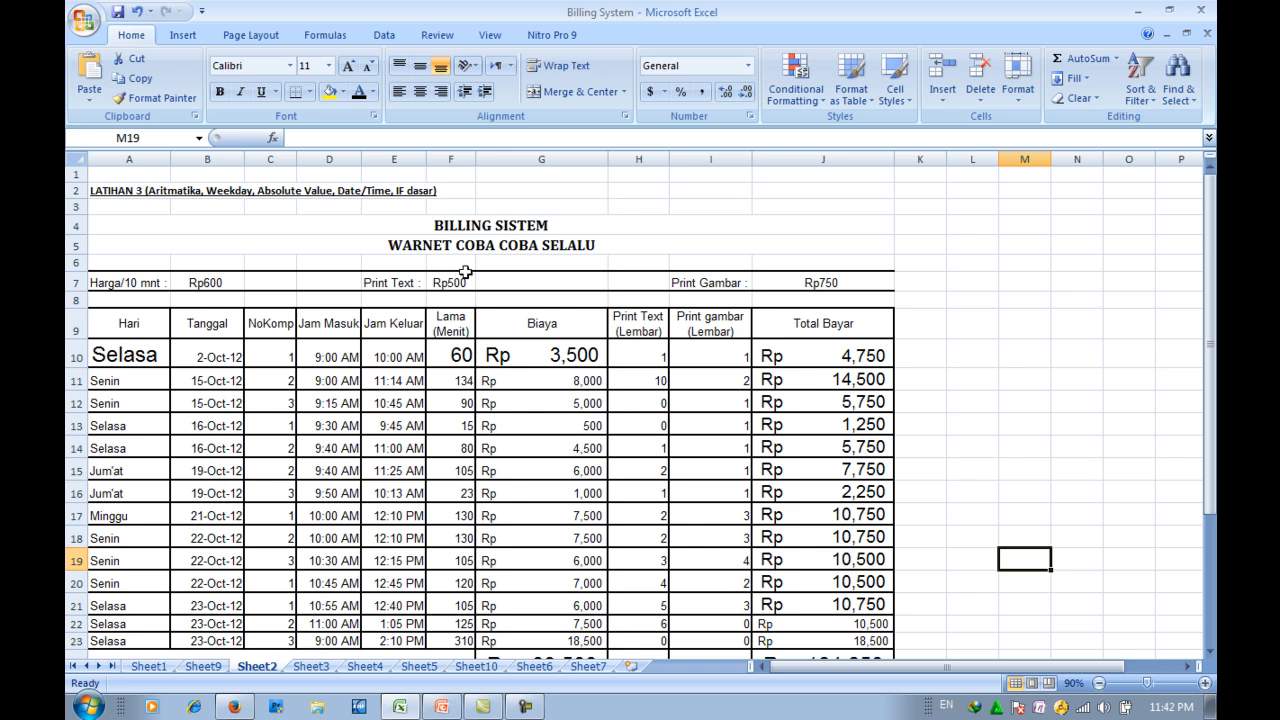